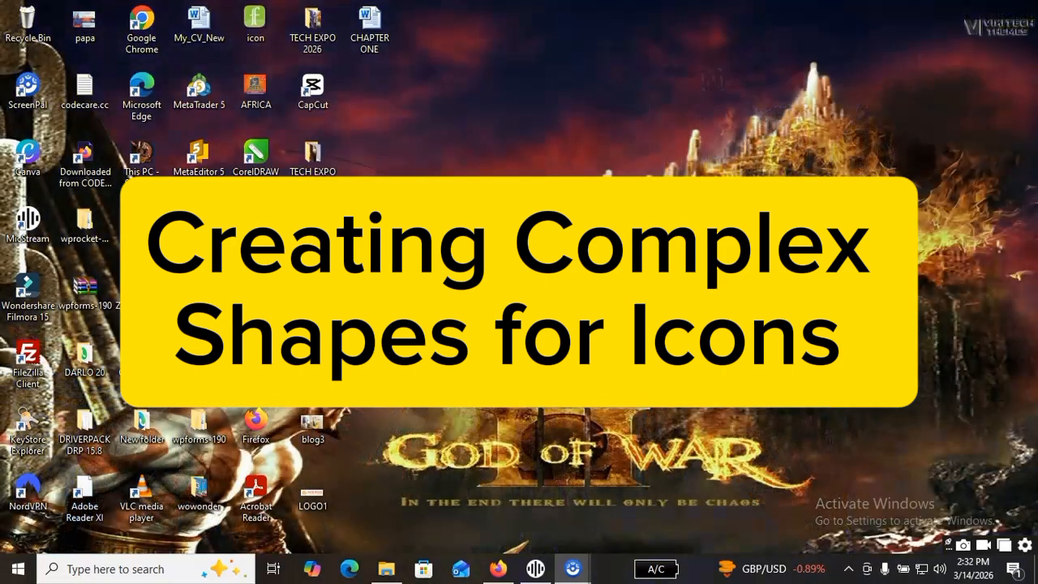
Step: Switch to the Untitled Figma design file in Firefox and open the Actions palette
left_click(499, 570)
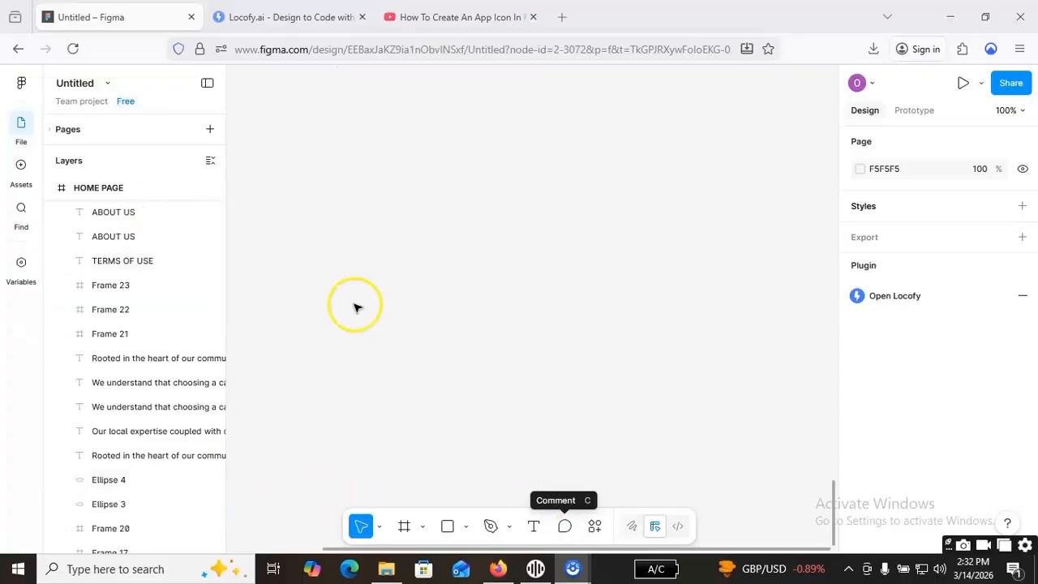
left_click(594, 527)
left_click(594, 527)
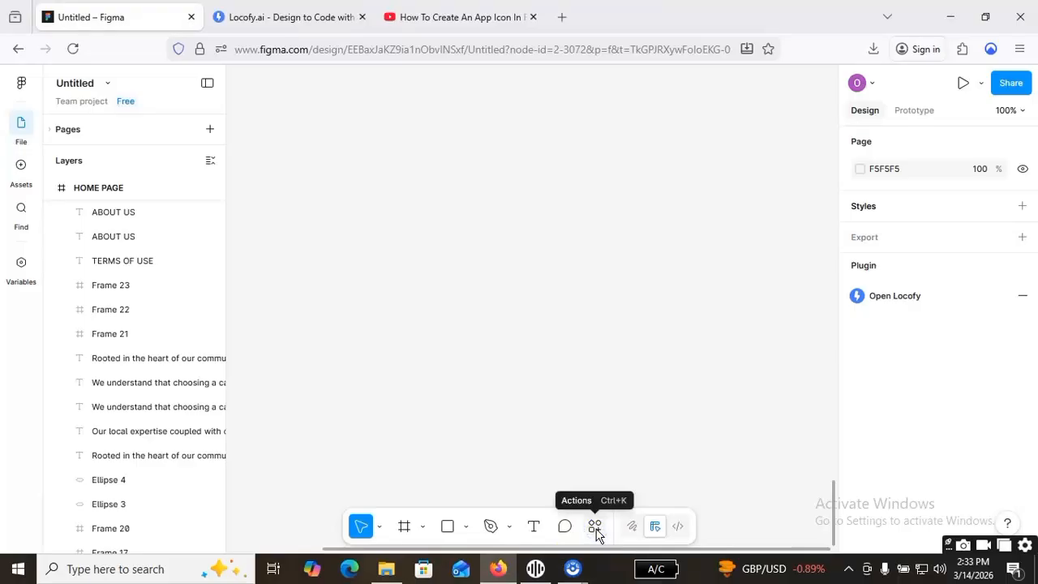
left_click(595, 527)
left_click(597, 531)
left_click(594, 527)
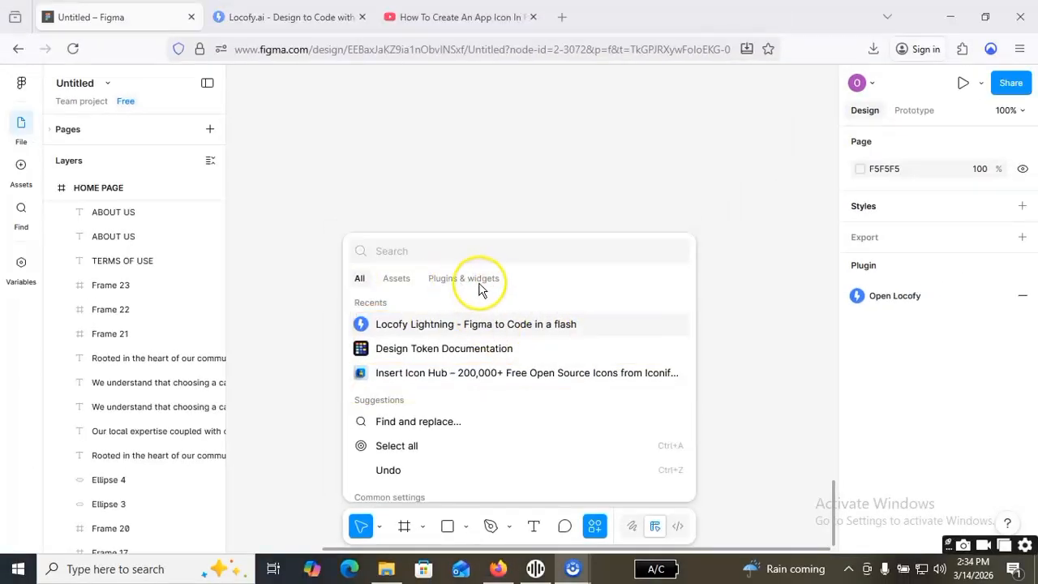
Step: Find the Icon Hub plugin among the plugins and widgets and launch it
left_click(481, 288)
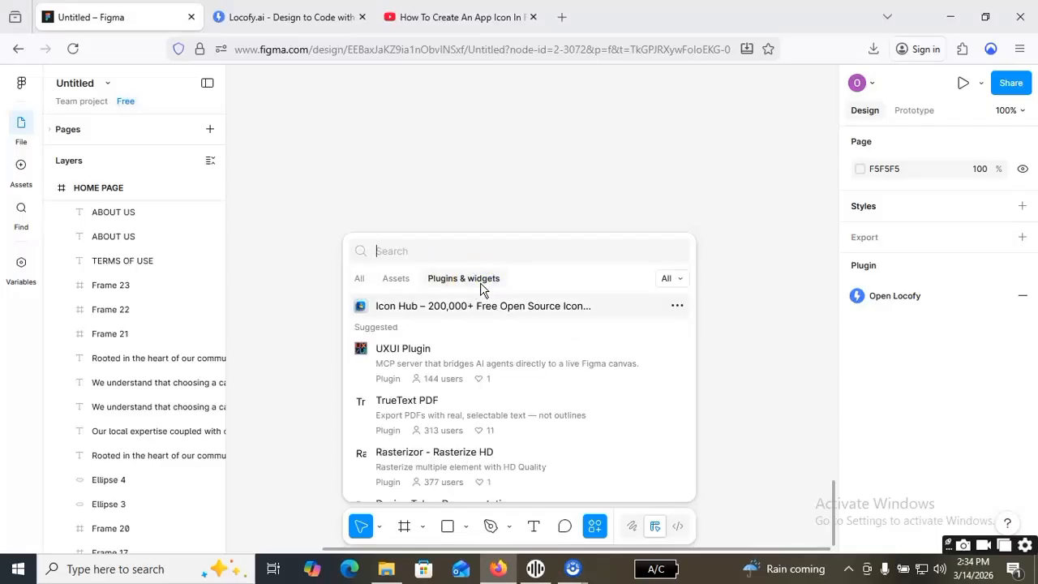
scroll(536, 354, "down", 3)
scroll(544, 375, "up", 3)
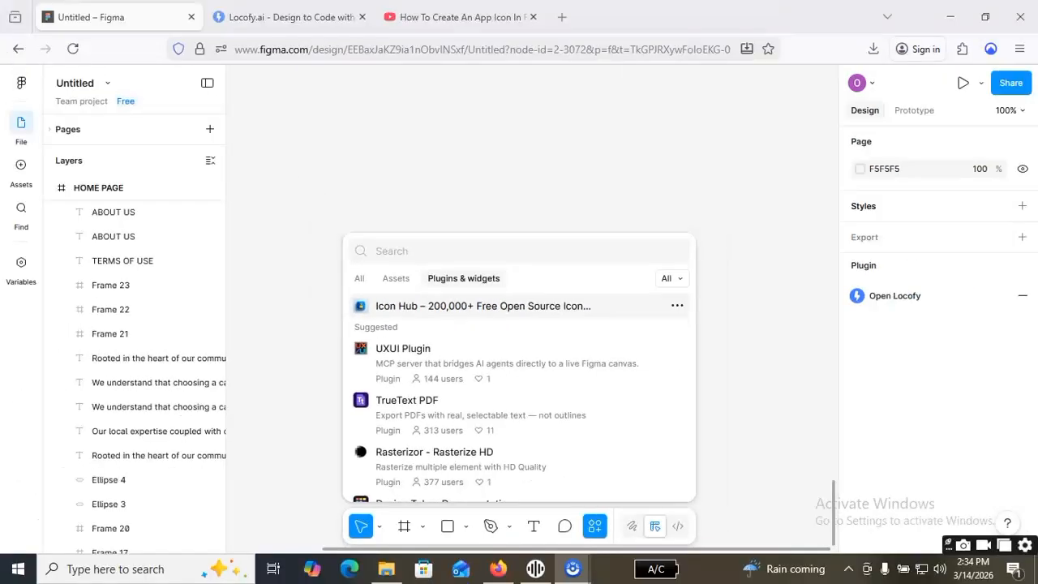
left_click(511, 311)
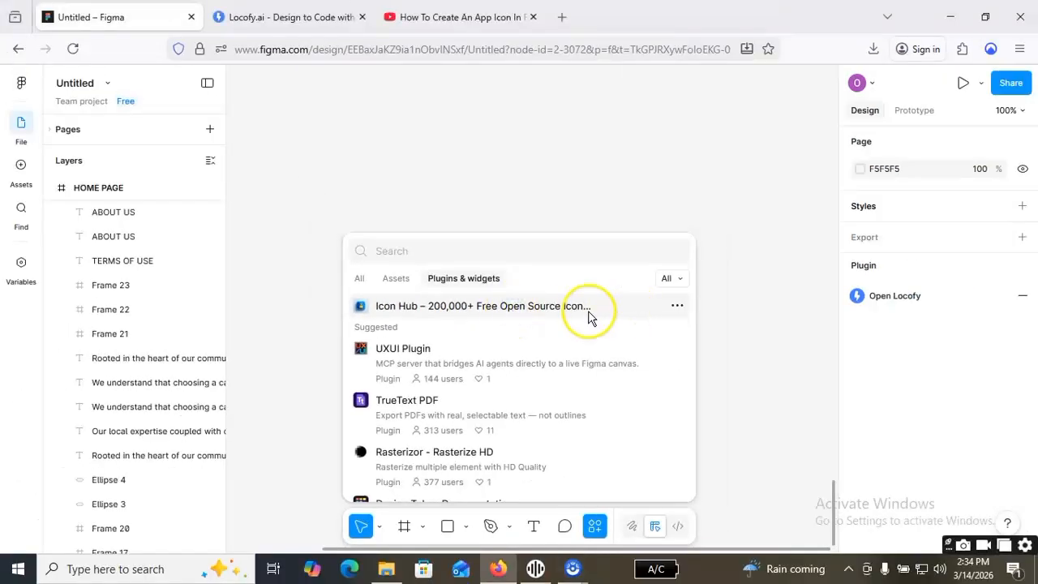
left_click(486, 305)
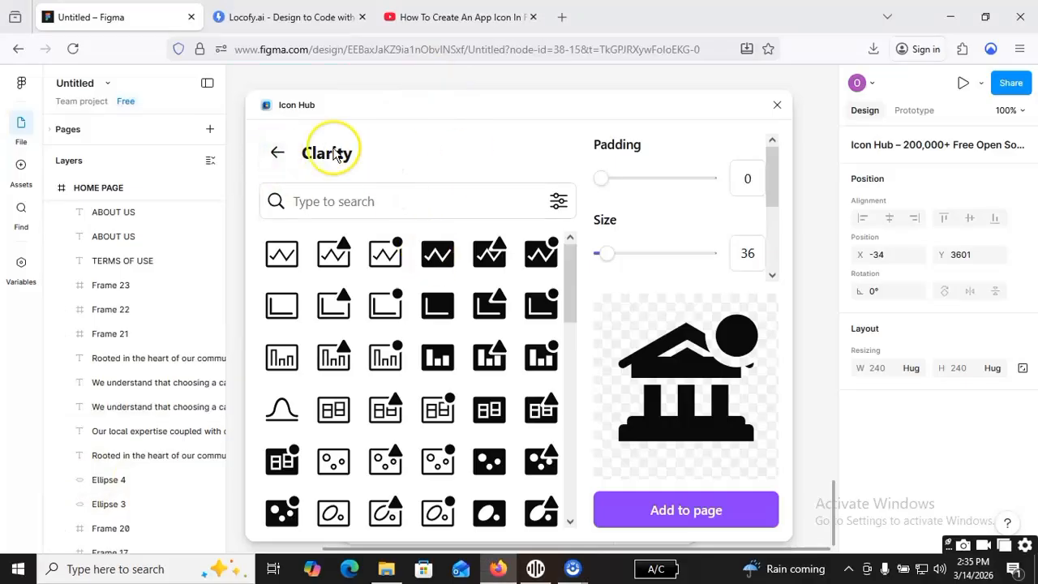
Step: Leave the Clarity set and look through Icon Hub's full catalogue of icon sets, from Material down to Fluent Emoji
left_click(275, 152)
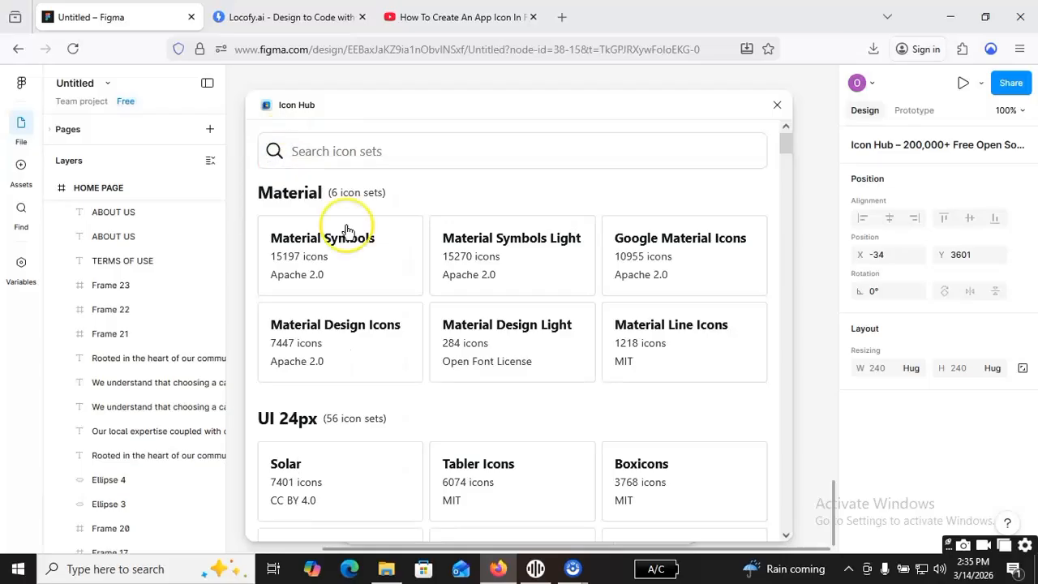
scroll(478, 243, "down", 3)
scroll(490, 268, "up", 3)
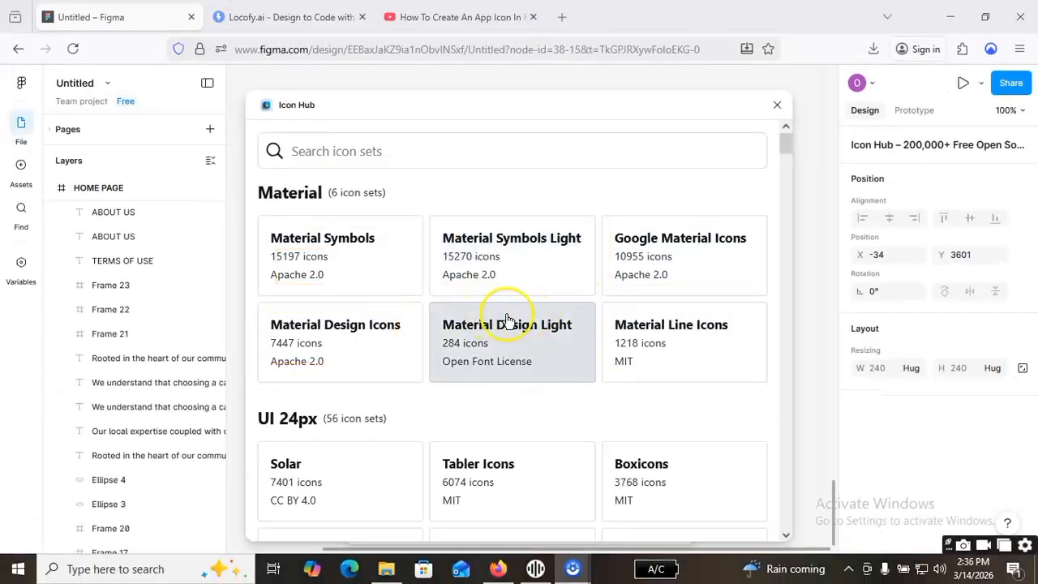
scroll(507, 312, "down", 1)
scroll(511, 297, "down", 1)
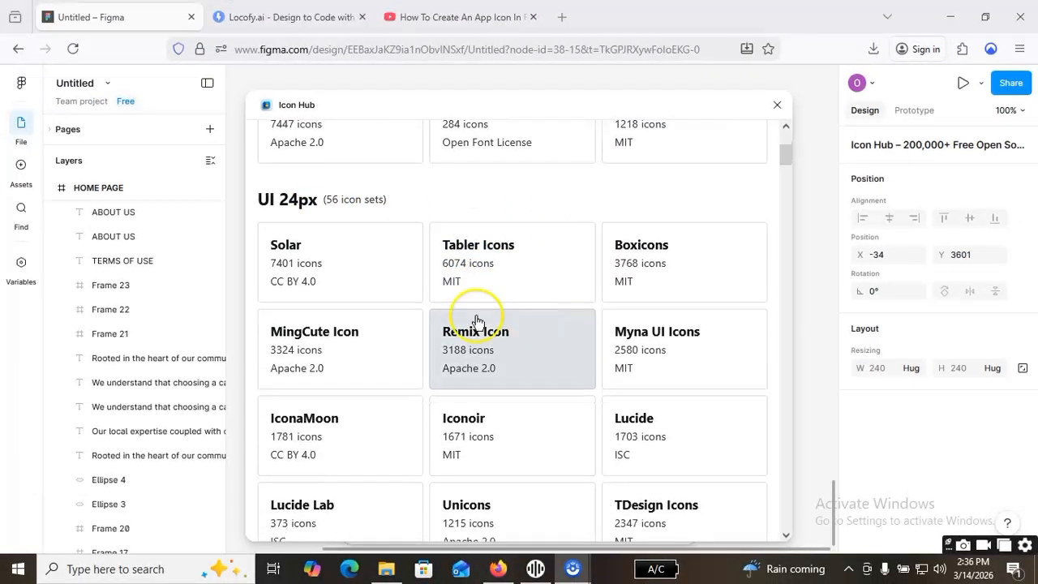
scroll(511, 326, "down", 1)
scroll(478, 276, "down", 2)
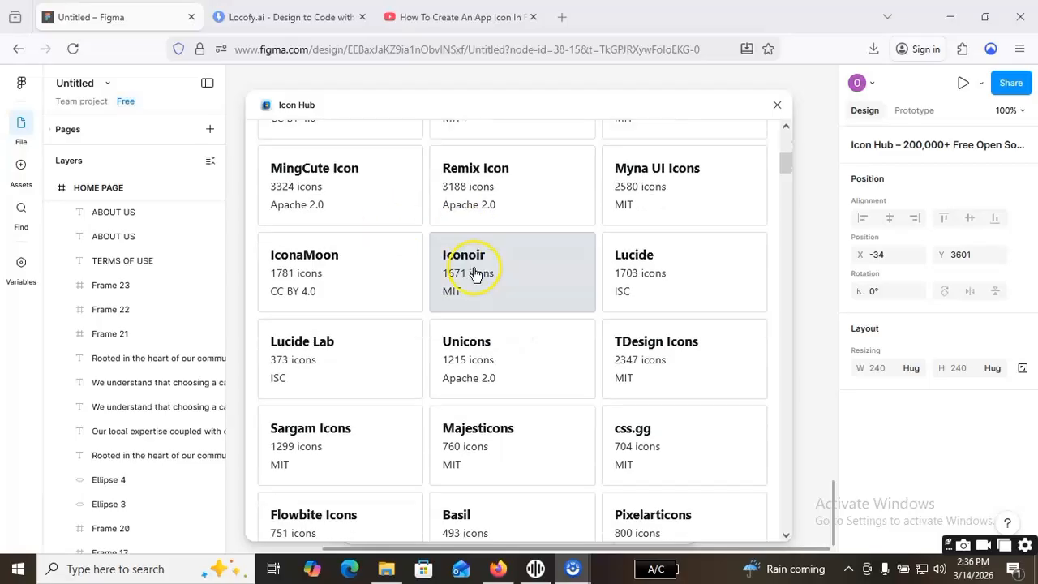
scroll(478, 281, "up", 3)
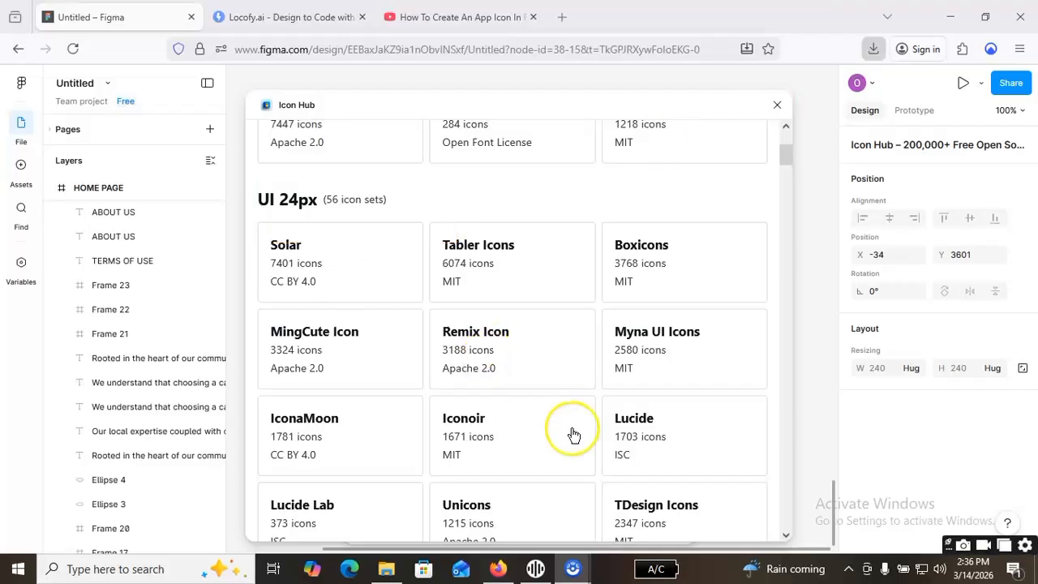
scroll(614, 211, "down", 5)
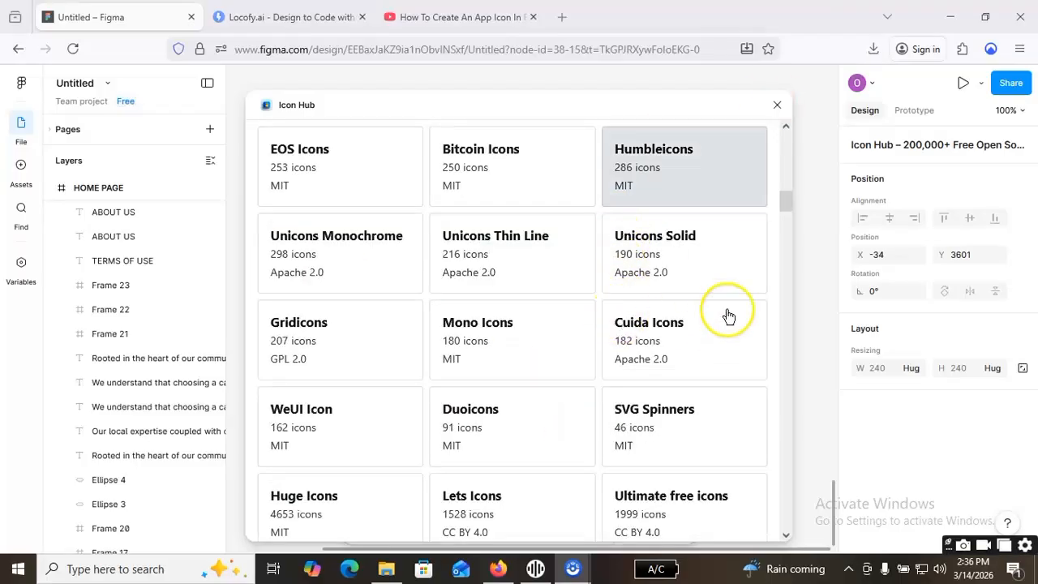
scroll(786, 212, "down", 5)
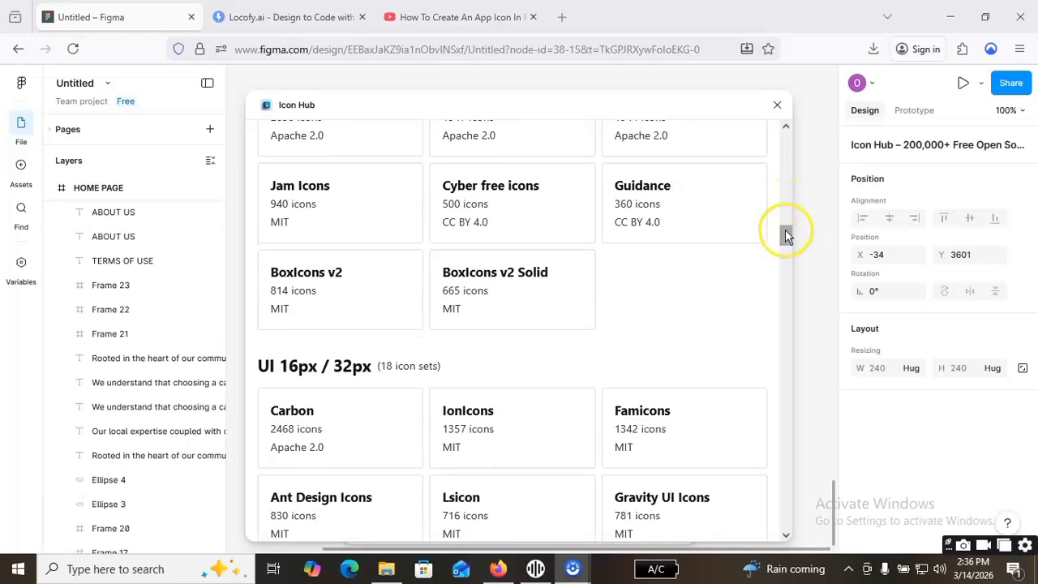
left_click_drag(786, 235, 783, 533)
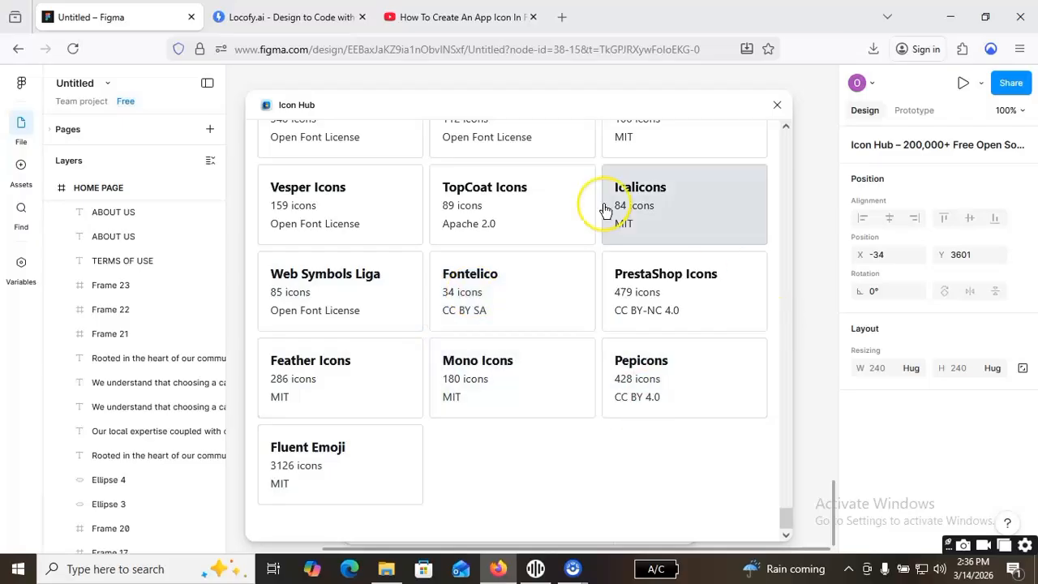
scroll(608, 243, "up", 3)
scroll(535, 353, "down", 2)
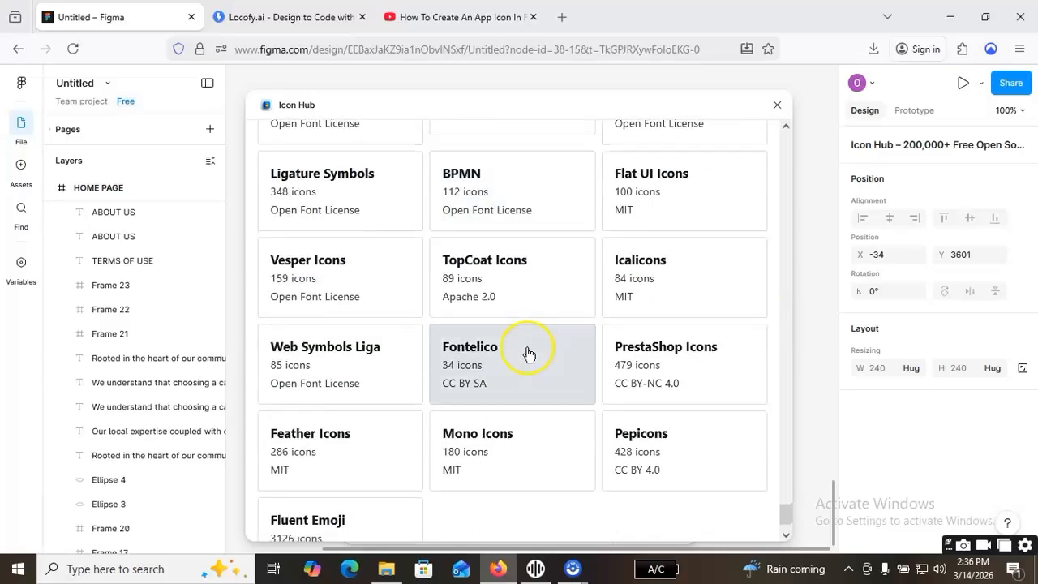
scroll(486, 385, "down", 1)
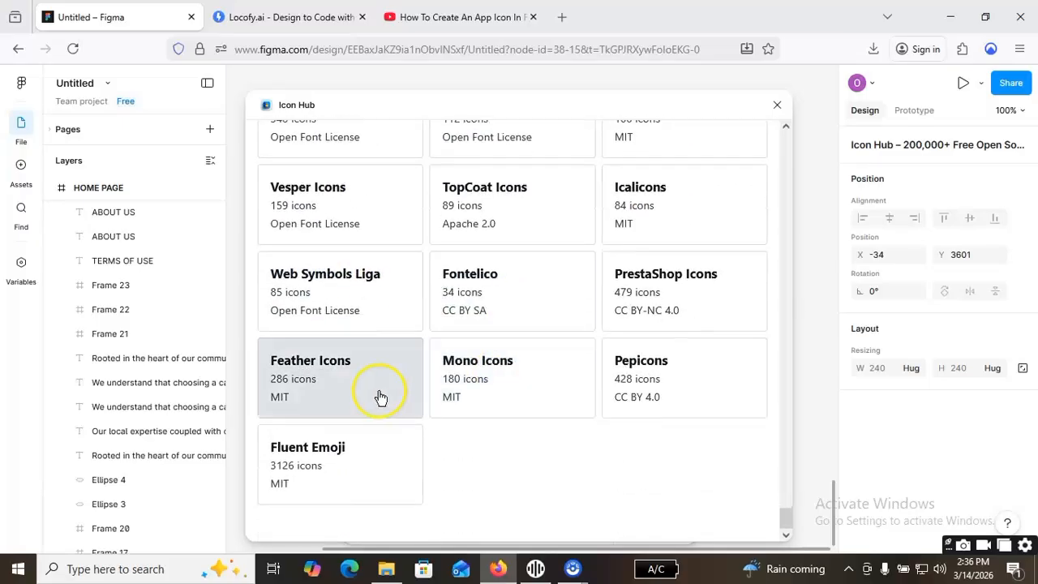
Step: Open the Feather Icons set and look through its icons
left_click(324, 367)
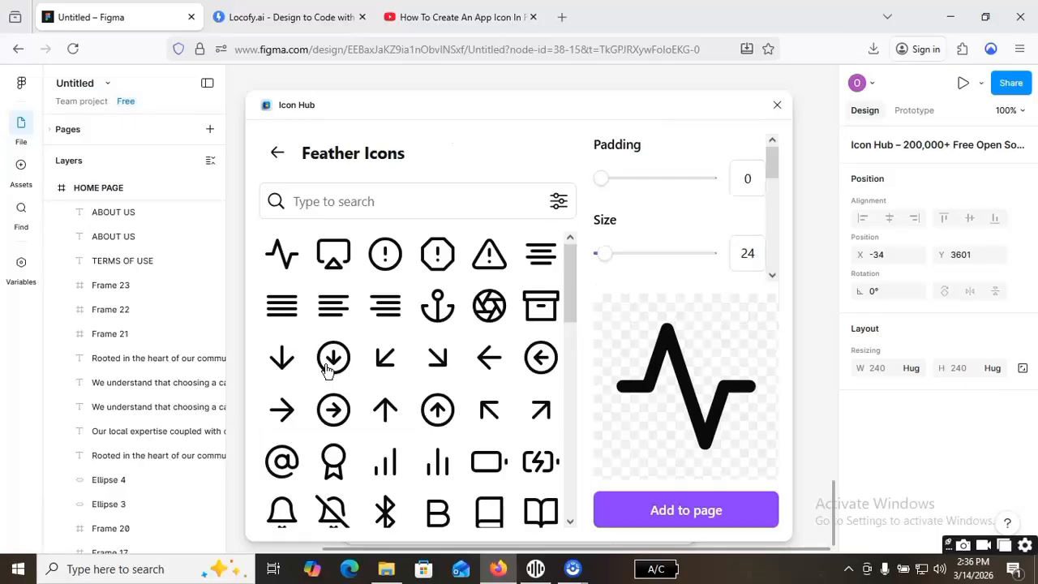
scroll(389, 373, "down", 10)
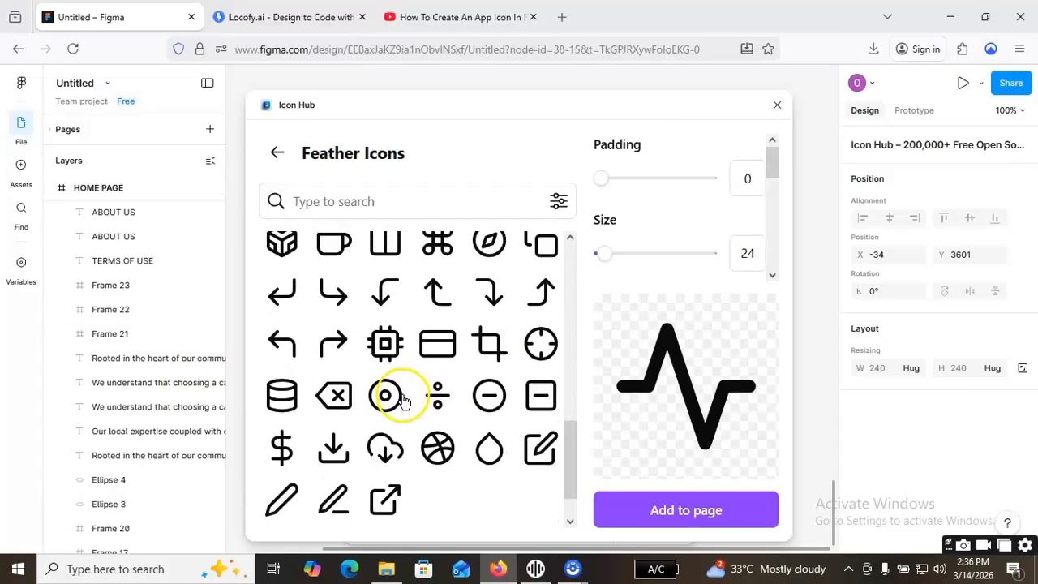
scroll(401, 399, "down", 1)
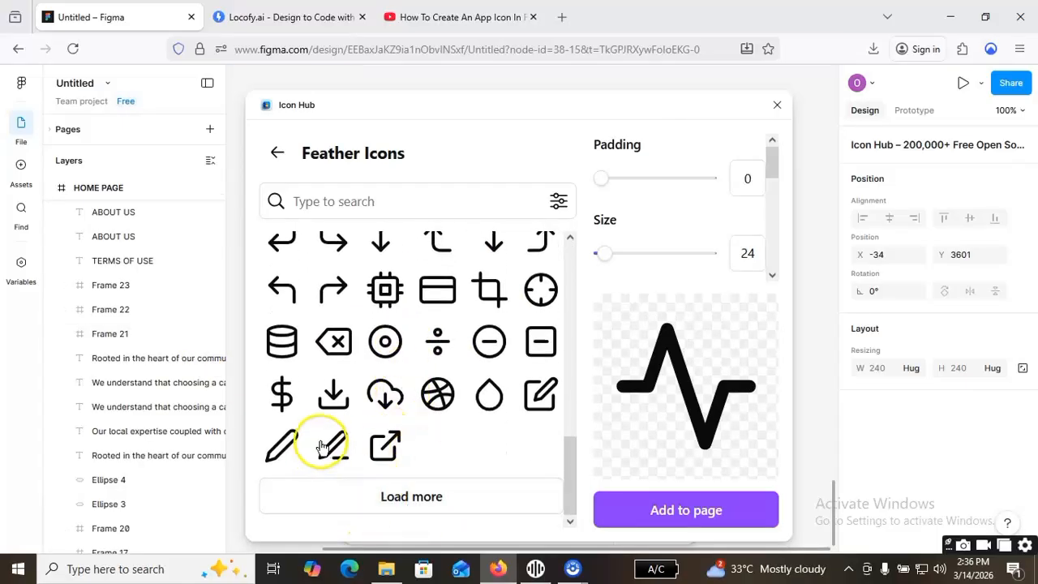
scroll(348, 429, "up", 10)
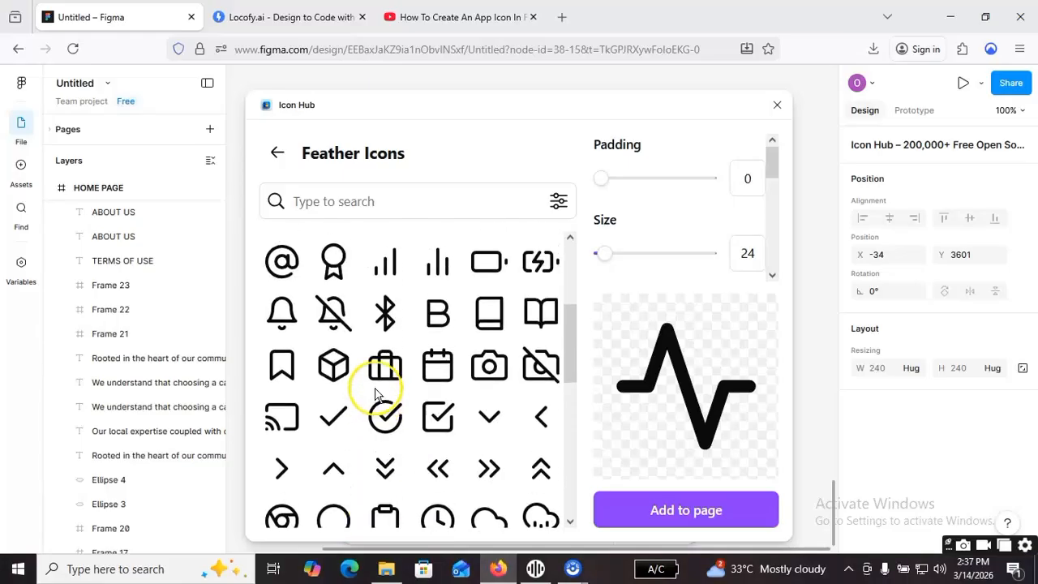
scroll(372, 373, "up", 5)
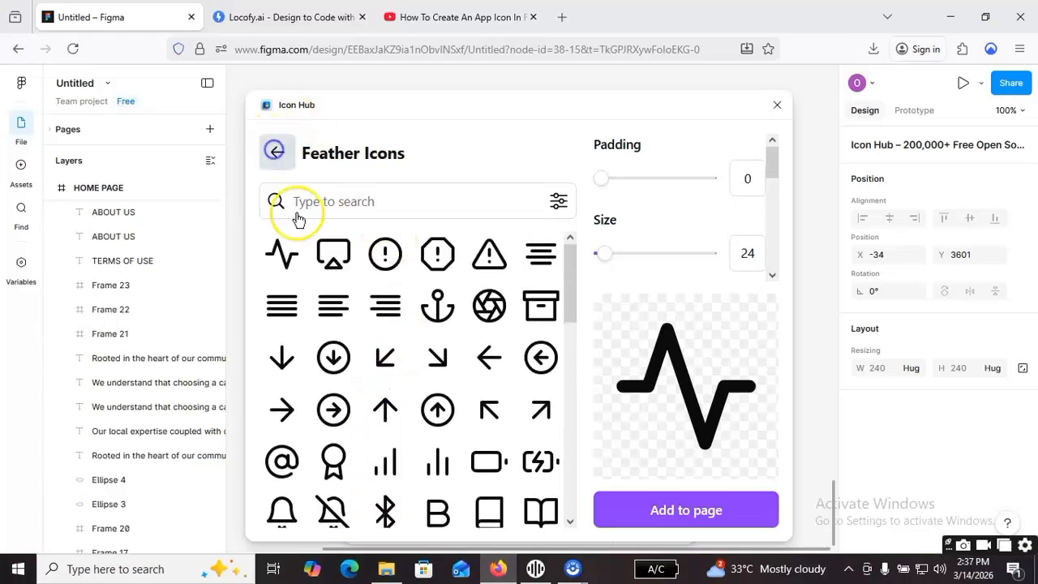
Step: Open the Tabler Icons set from the UI 24px group and look through its icons
left_click(502, 468)
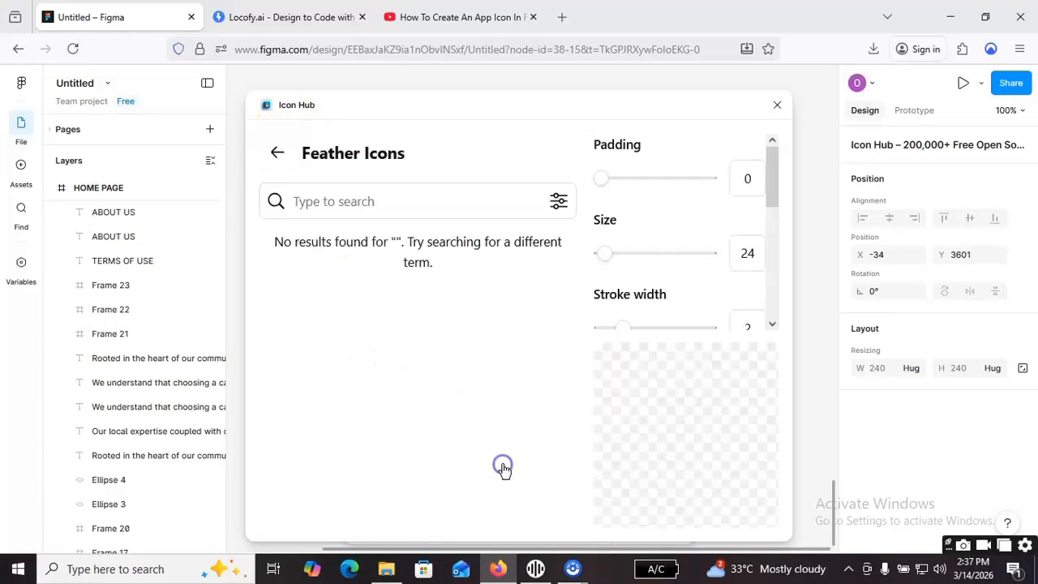
scroll(454, 357, "down", 3)
scroll(422, 350, "down", 10)
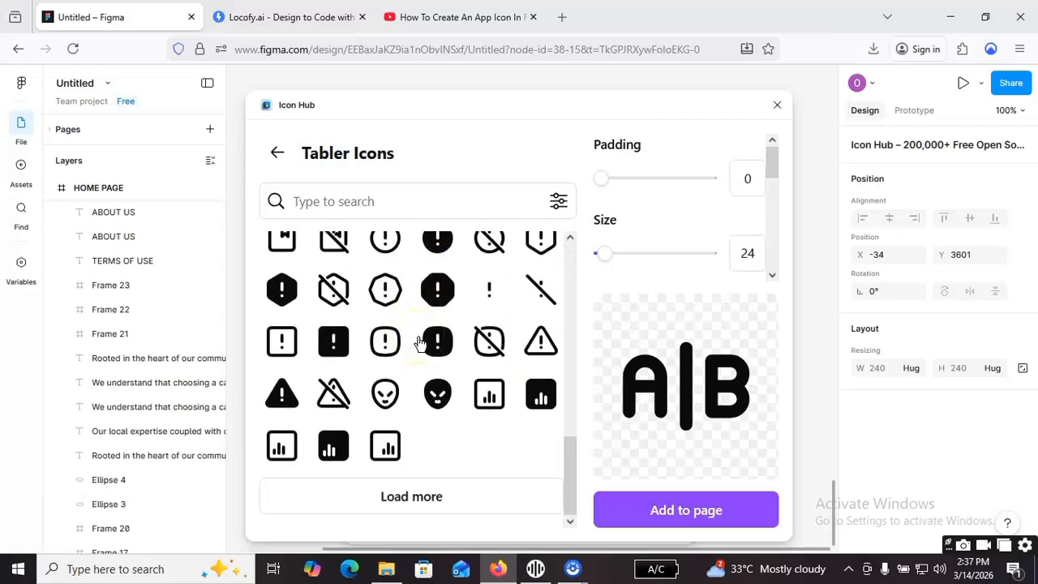
left_click(496, 490)
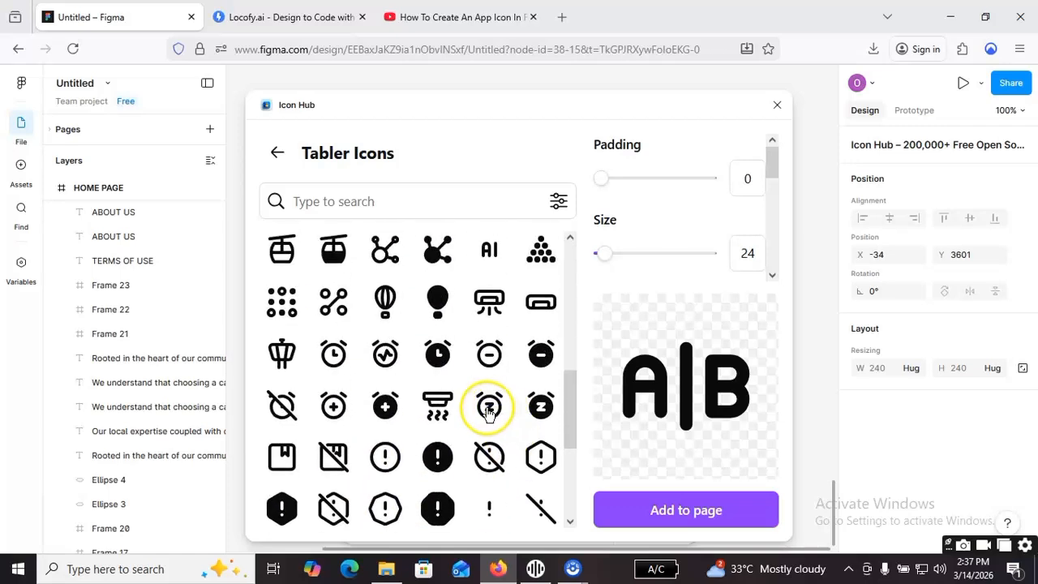
scroll(478, 410, "up", 15)
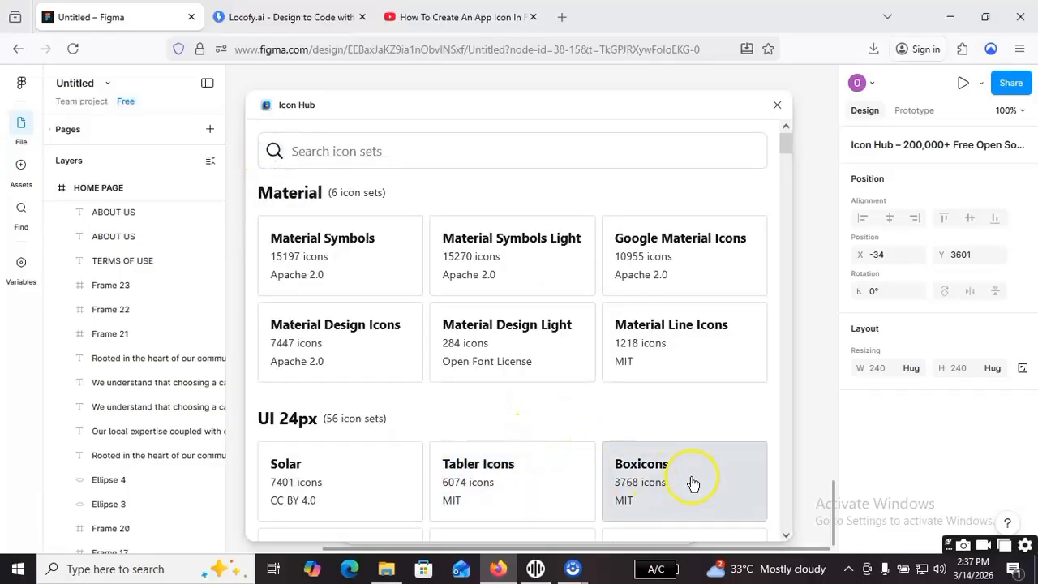
Step: Open the Boxicons set, look through its icons, and return to the overview of icon sets
left_click(660, 479)
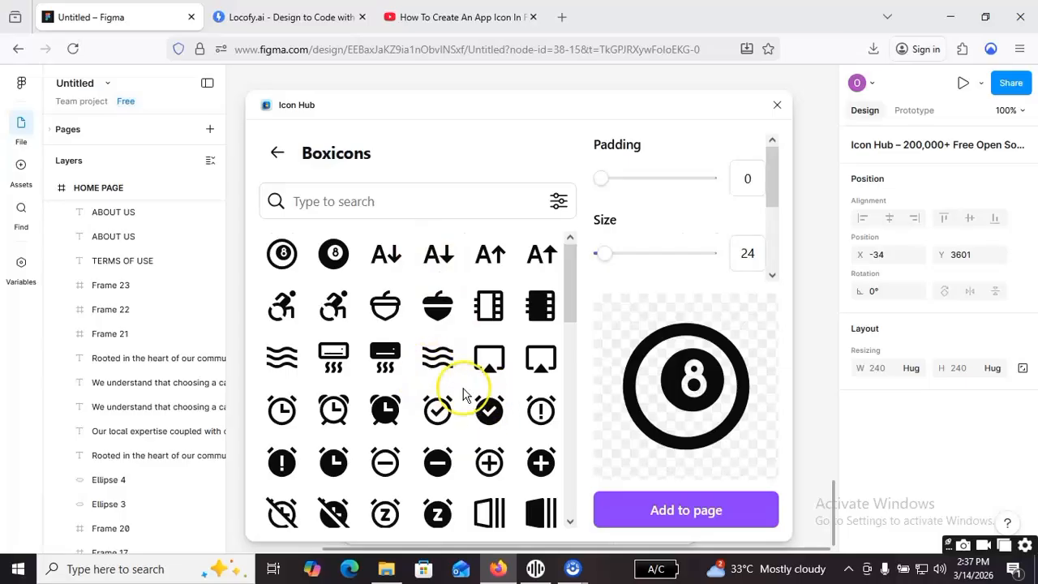
scroll(463, 395, "down", 10)
scroll(424, 462, "up", 5)
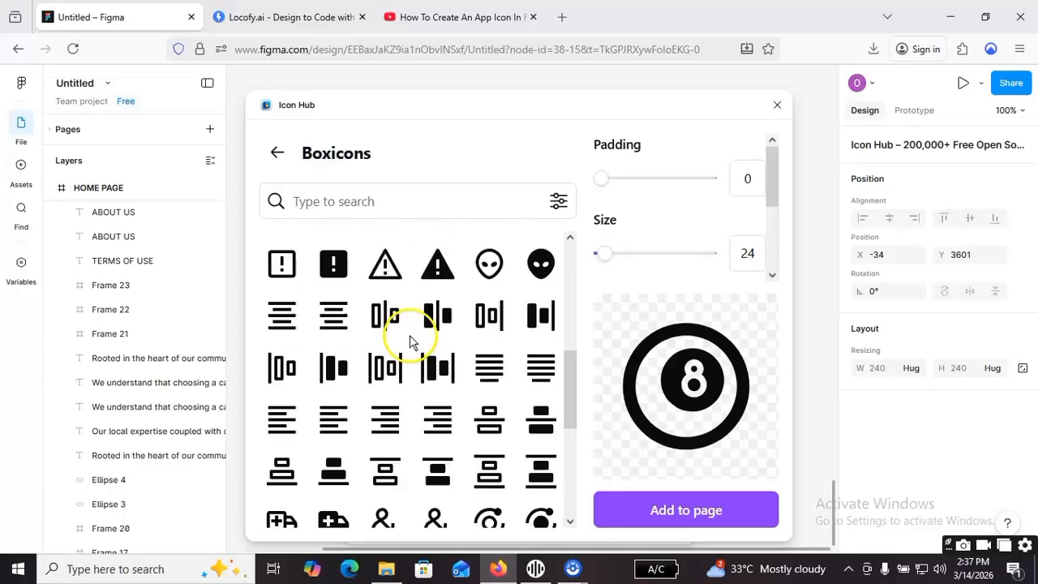
left_click(278, 153)
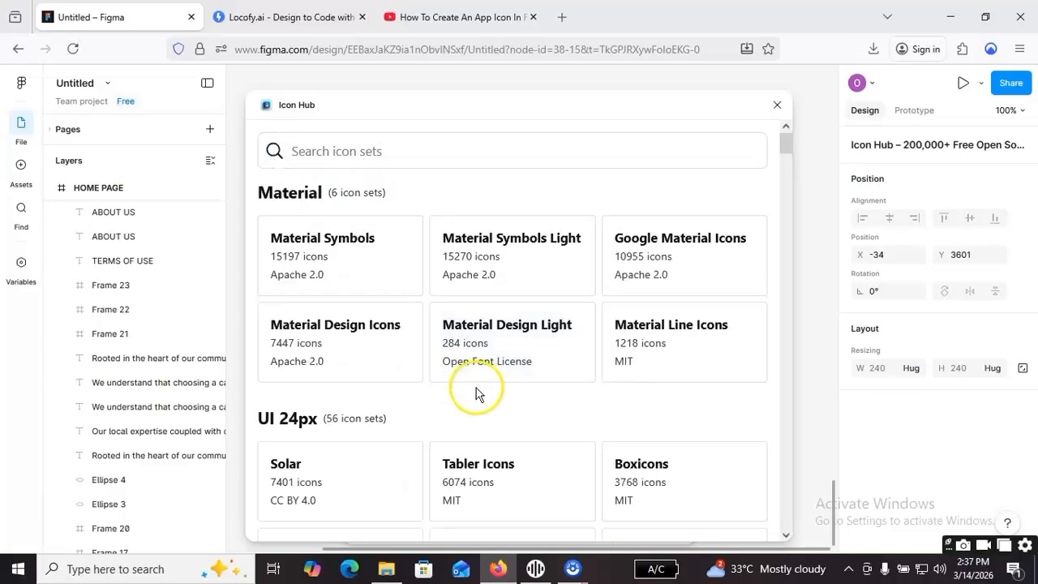
Step: Open the Google Material Icons set and examine how its icons are built from combined basic shapes
scroll(671, 301, "down", 3)
scroll(671, 301, "up", 3)
left_click(676, 251)
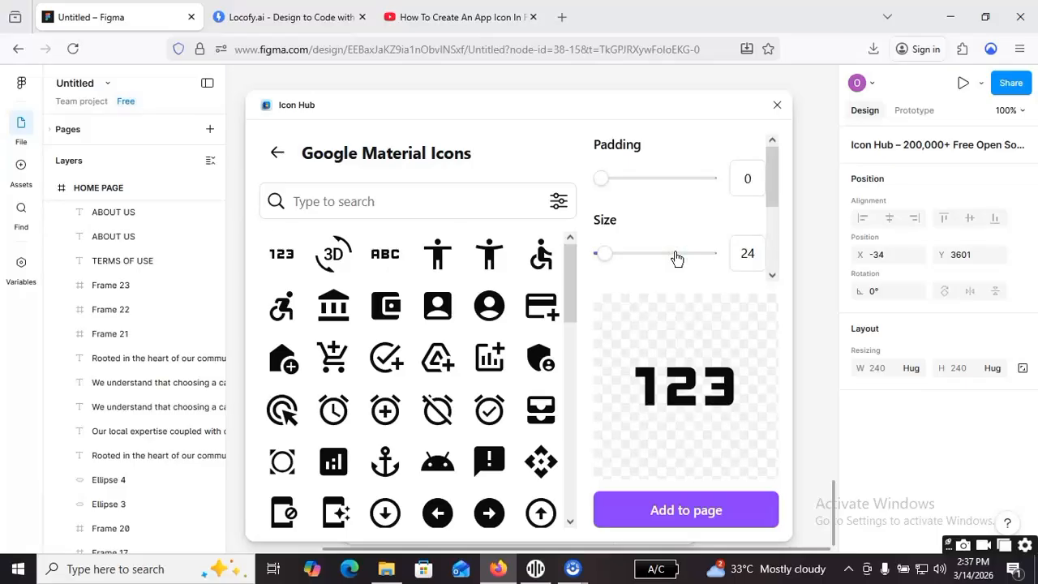
scroll(413, 397, "down", 3)
scroll(441, 373, "up", 3)
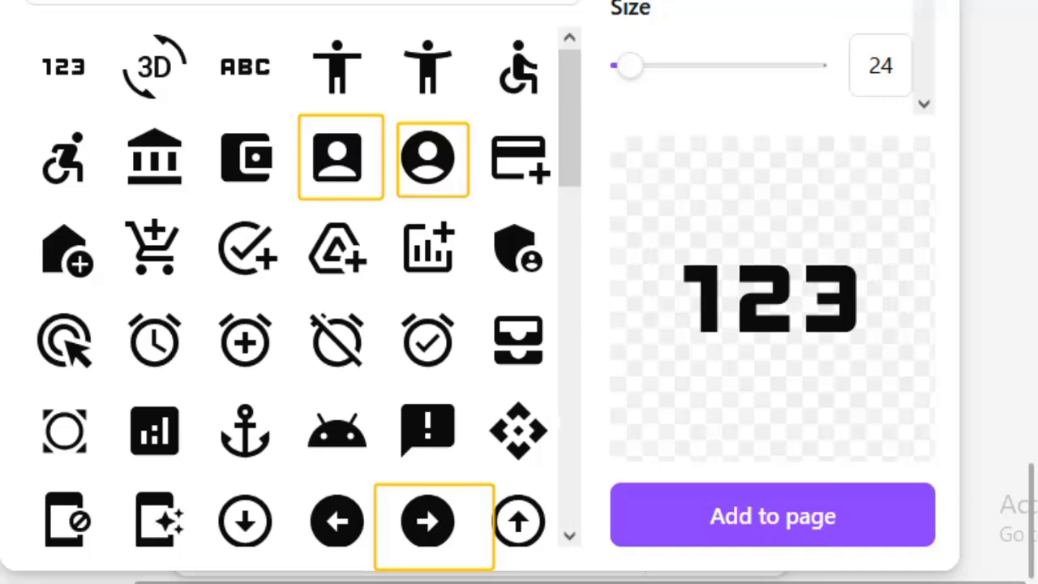
mouse_move(113, 123)
left_mouse_down()
mouse_move(181, 203)
mouse_move(205, 194)
mouse_move(197, 202)
left_mouse_up()
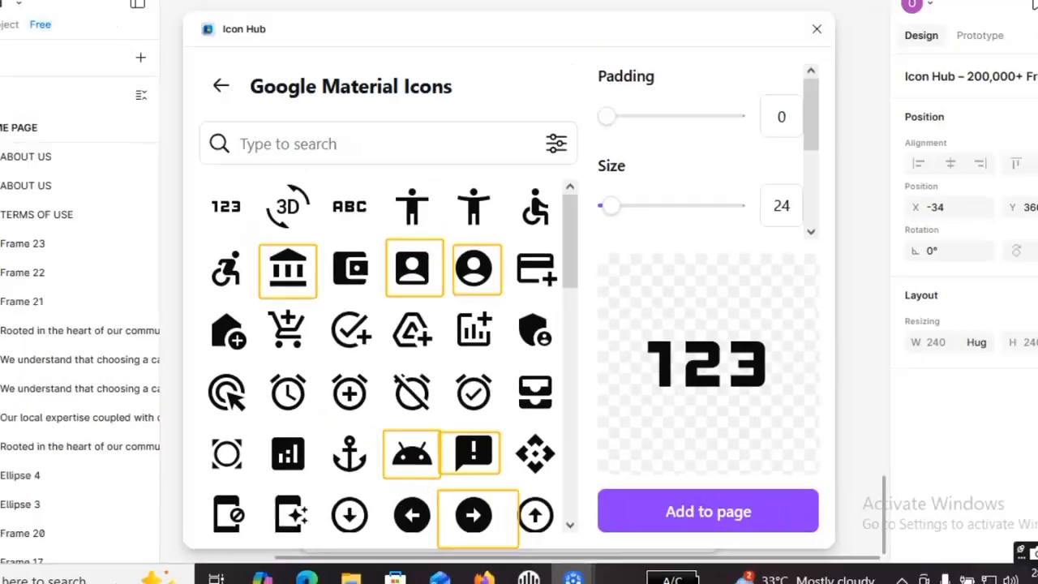
scroll(482, 418, "down", 2)
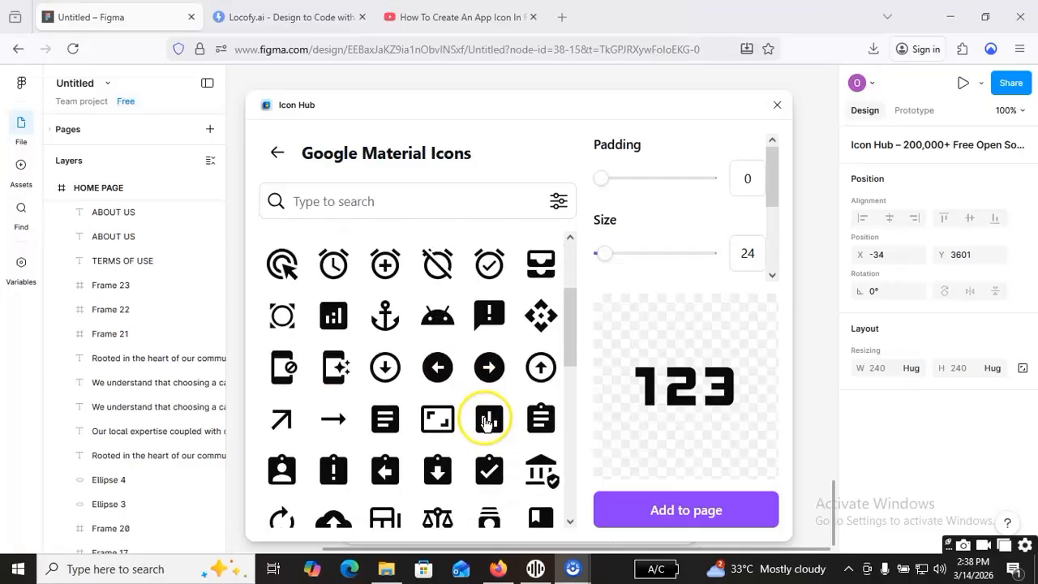
scroll(458, 442, "down", 2)
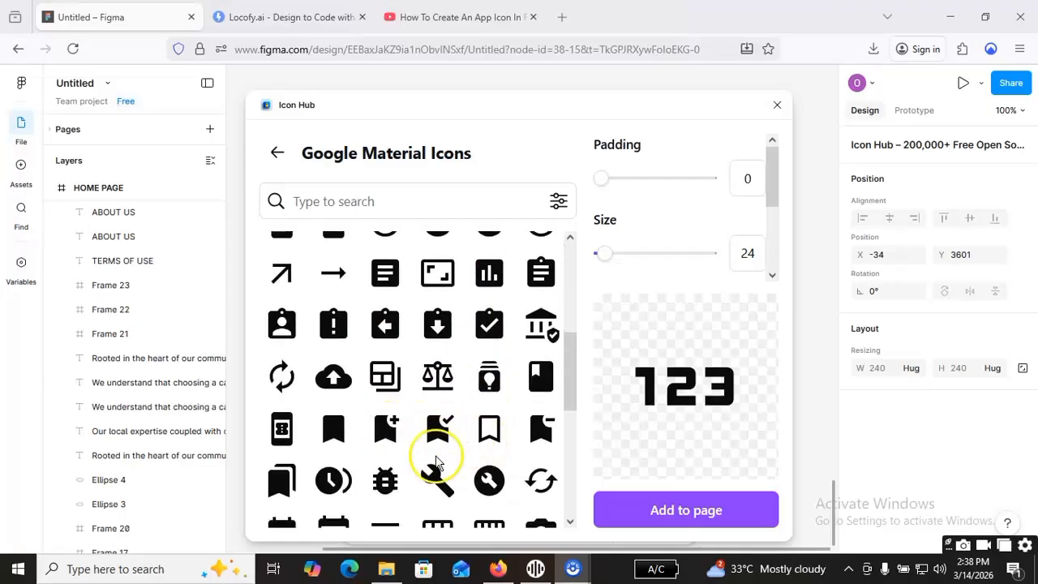
scroll(435, 463, "down", 3)
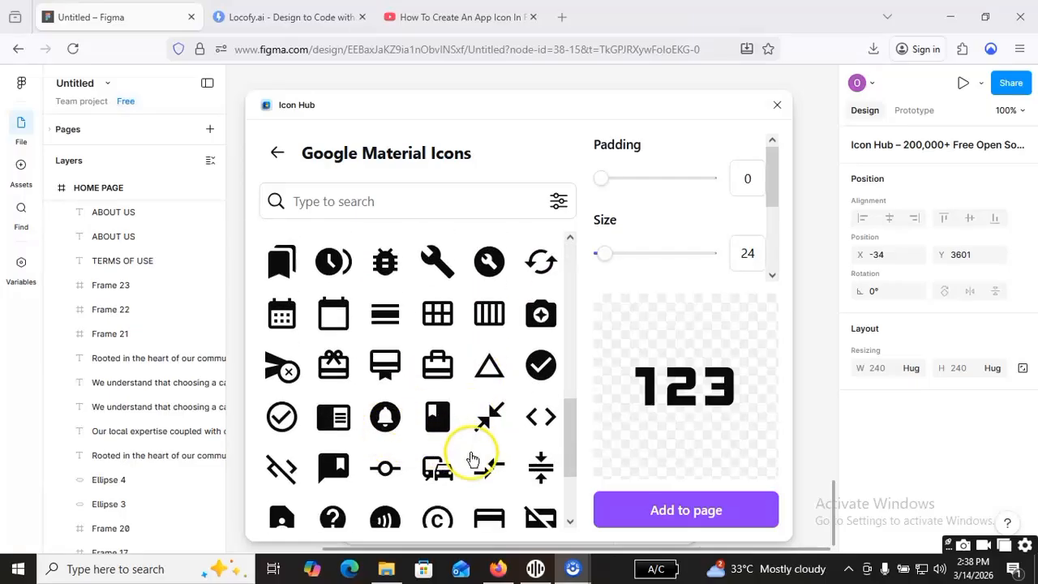
Step: Add the baseline-android icon from the Google Material Icons set to the page
scroll(440, 445, "down", 3)
scroll(446, 466, "up", 7)
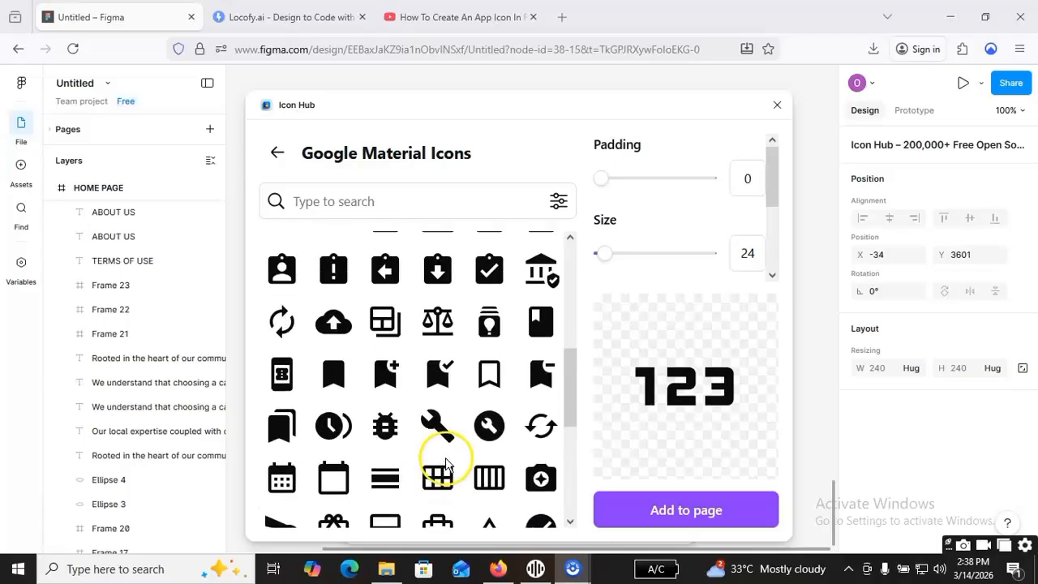
left_click(459, 464)
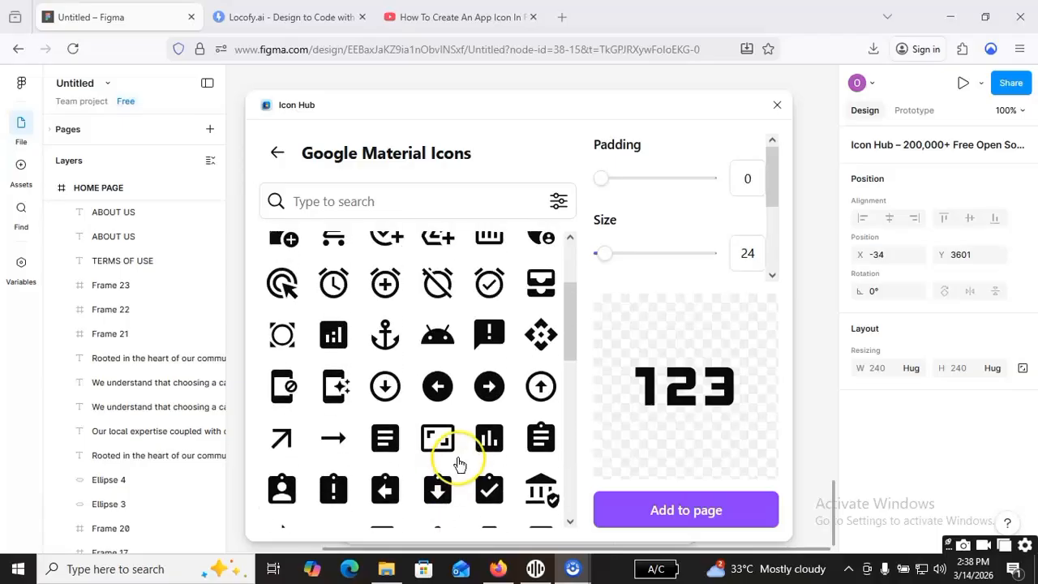
scroll(459, 463, "up", 1)
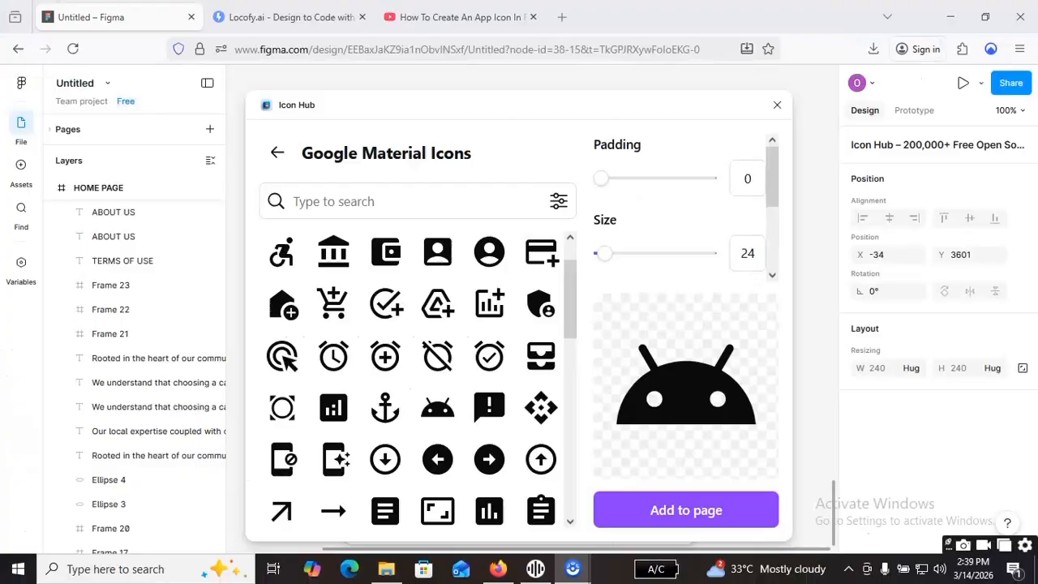
left_click(406, 576)
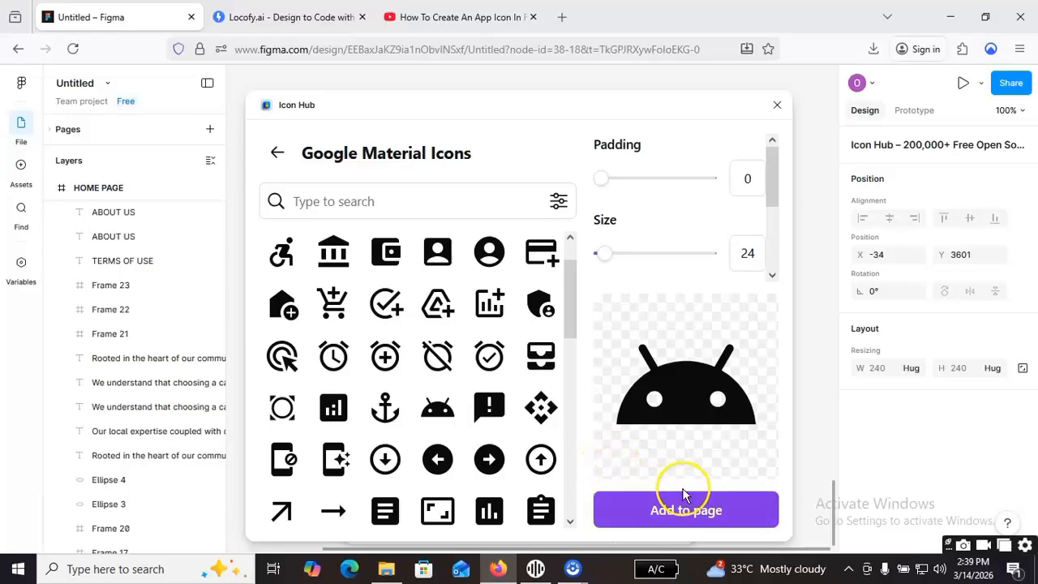
left_click(689, 506)
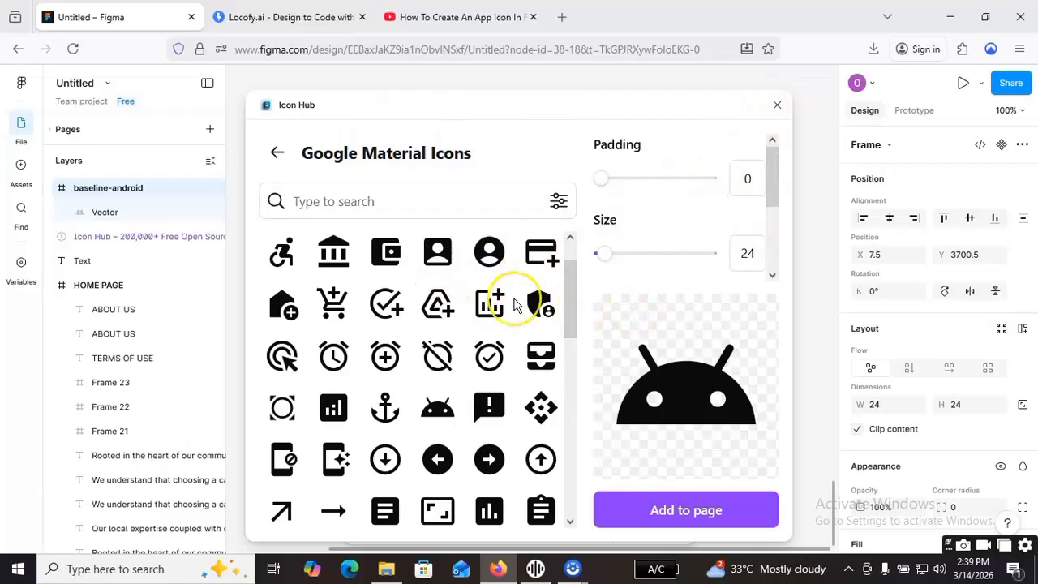
Step: Look through more Google Material Icons and open the Material Design Icons set
scroll(463, 389, "down", 3)
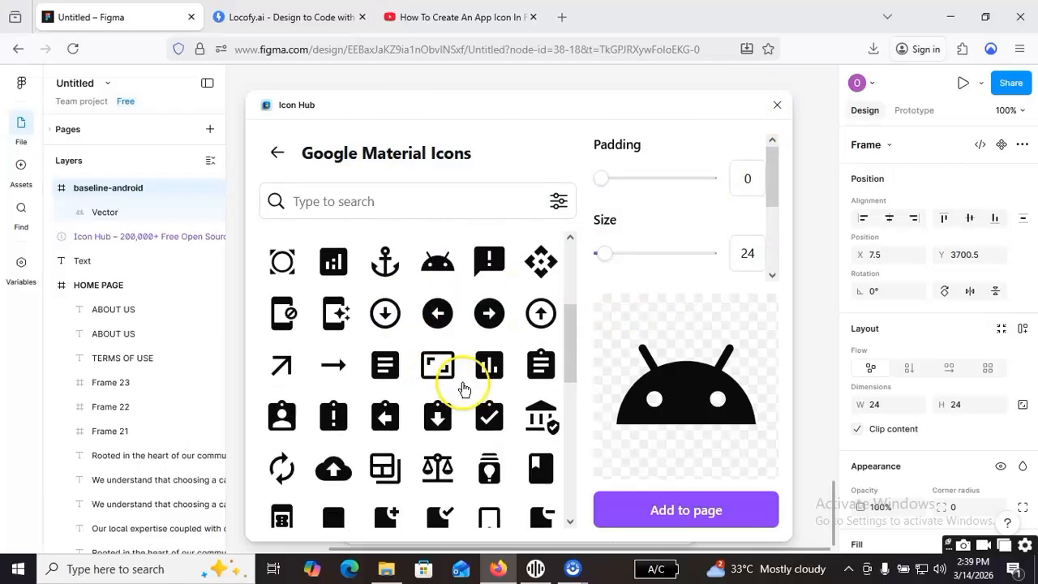
scroll(491, 433, "down", 5)
scroll(486, 429, "up", 10)
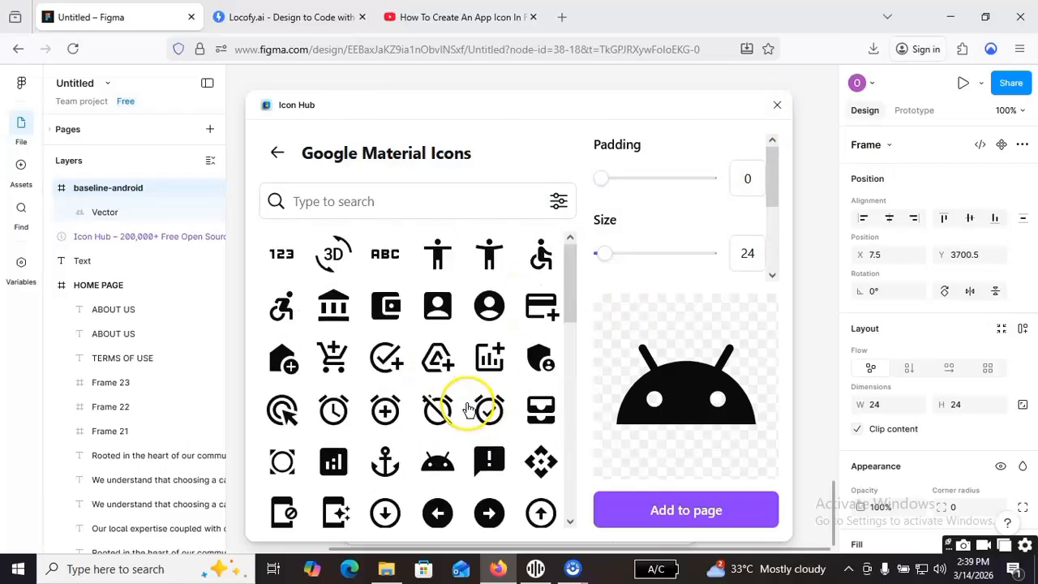
left_click(278, 153)
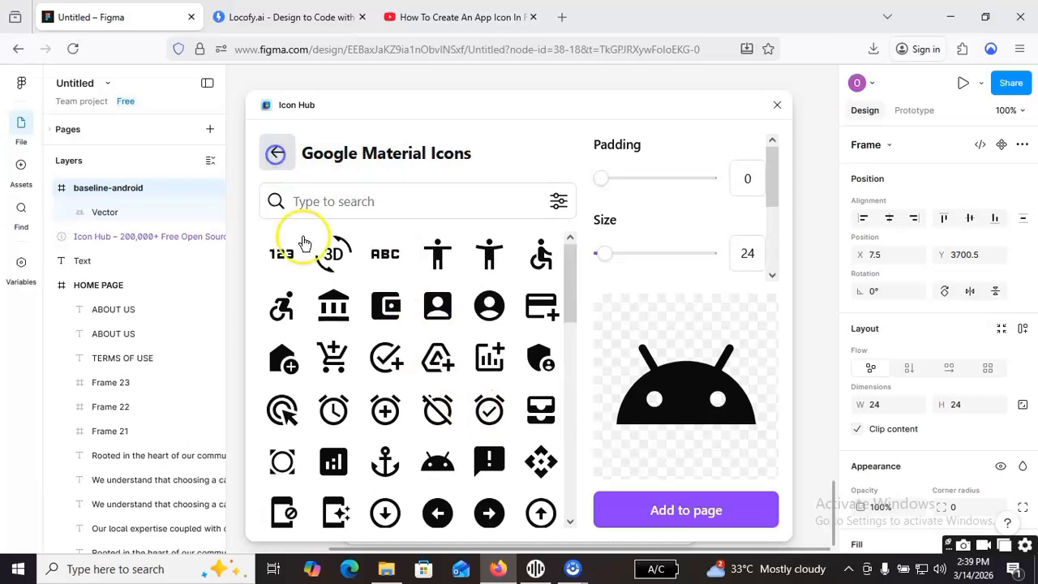
scroll(487, 316, "down", 2)
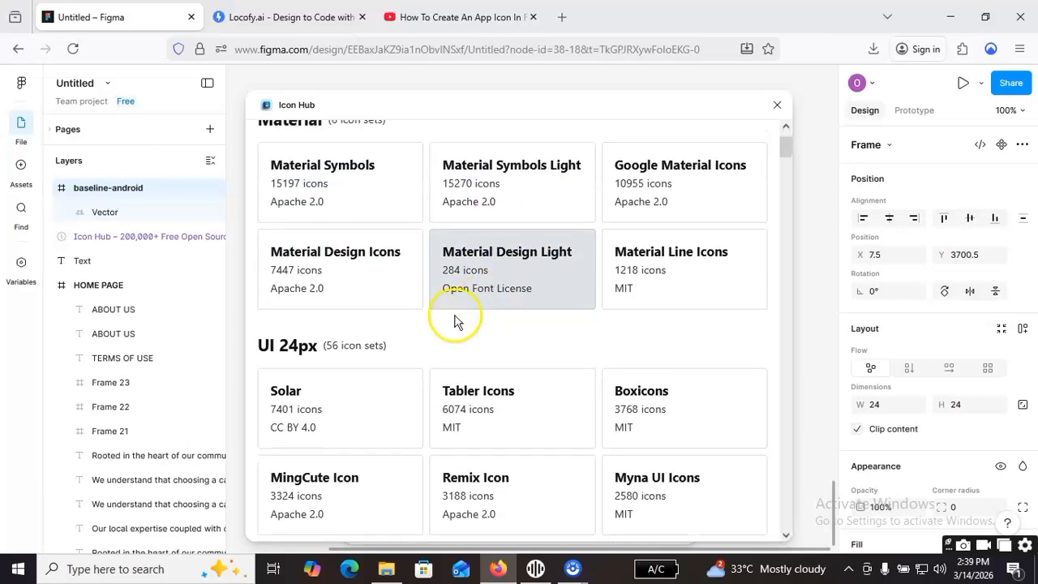
left_click(350, 281)
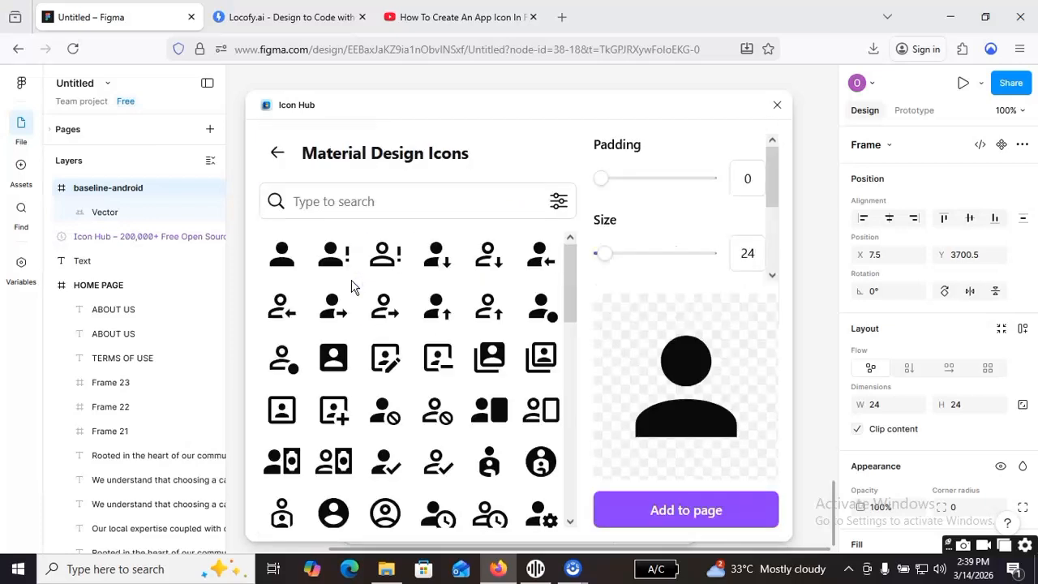
Step: Preview the account-clock icon, and add the account-circle icon from the Material Design Icons set to the page
scroll(475, 364, "down", 5)
scroll(451, 377, "up", 3)
scroll(420, 412, "down", 1)
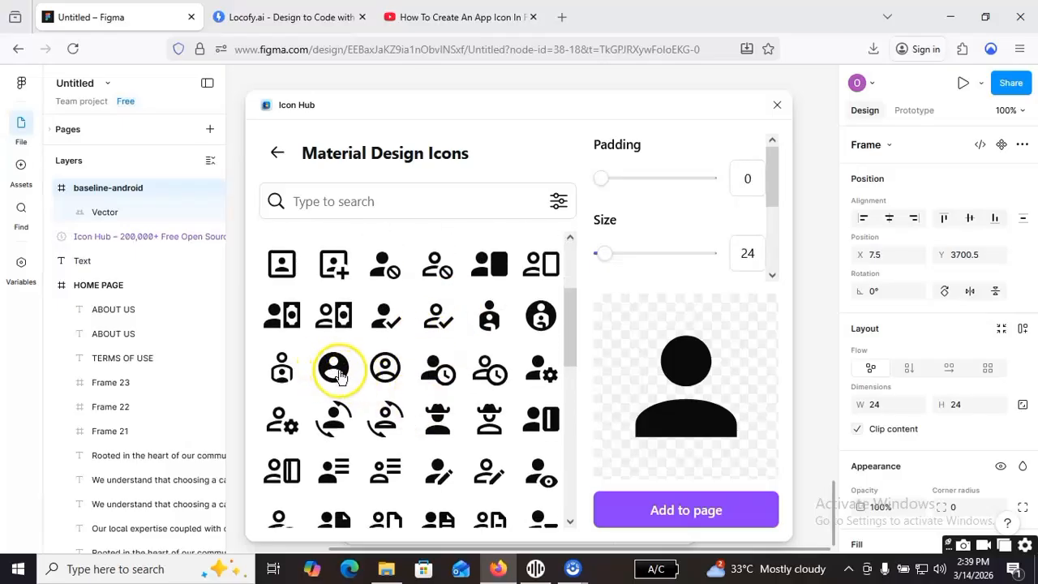
left_click(439, 375)
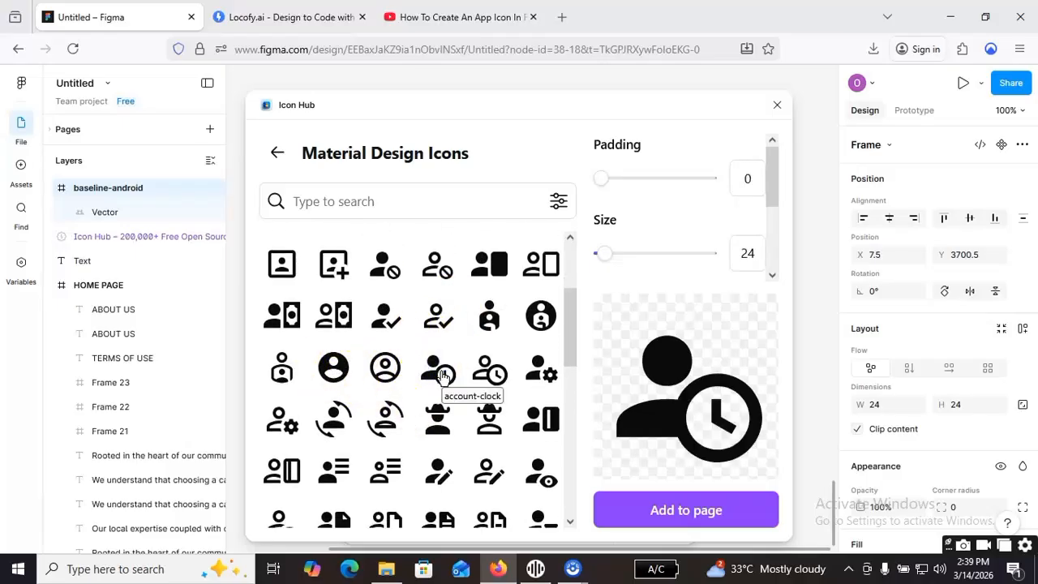
left_click(342, 376)
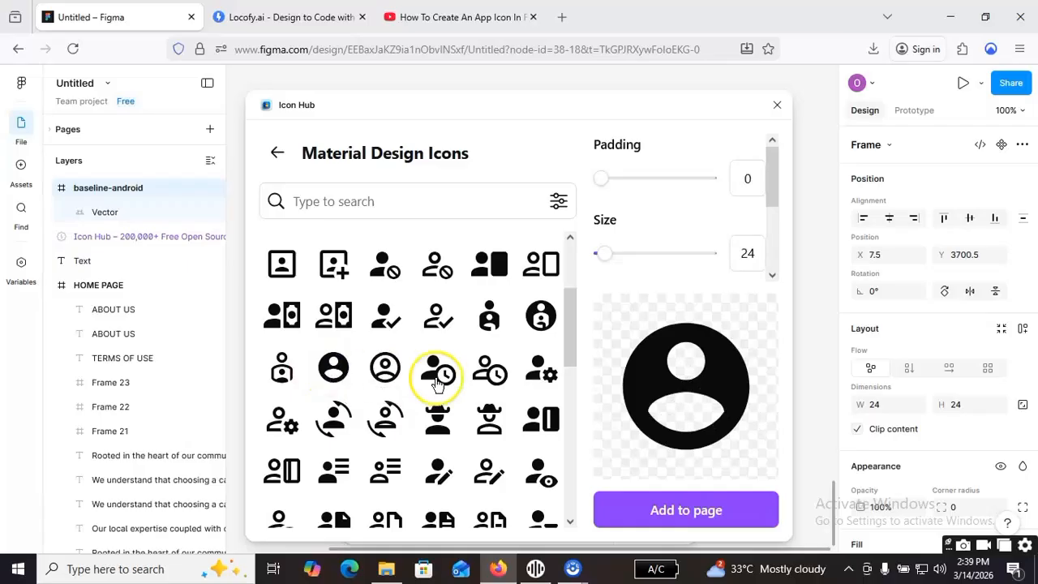
left_click(706, 517)
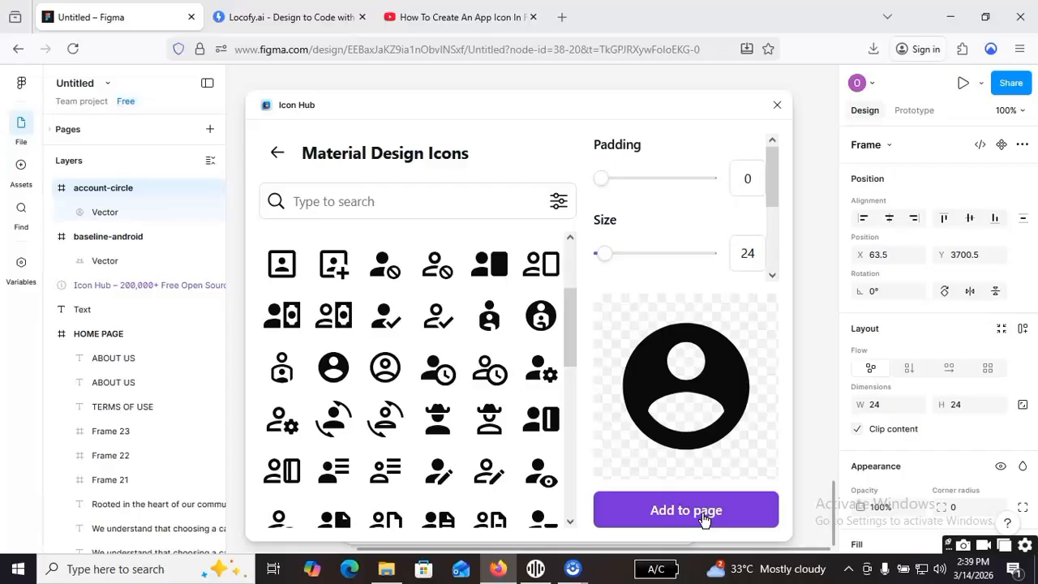
Step: Look through the rest of the Material Design Icons and open the Solar set from the UI 24px group
scroll(381, 359, "down", 5)
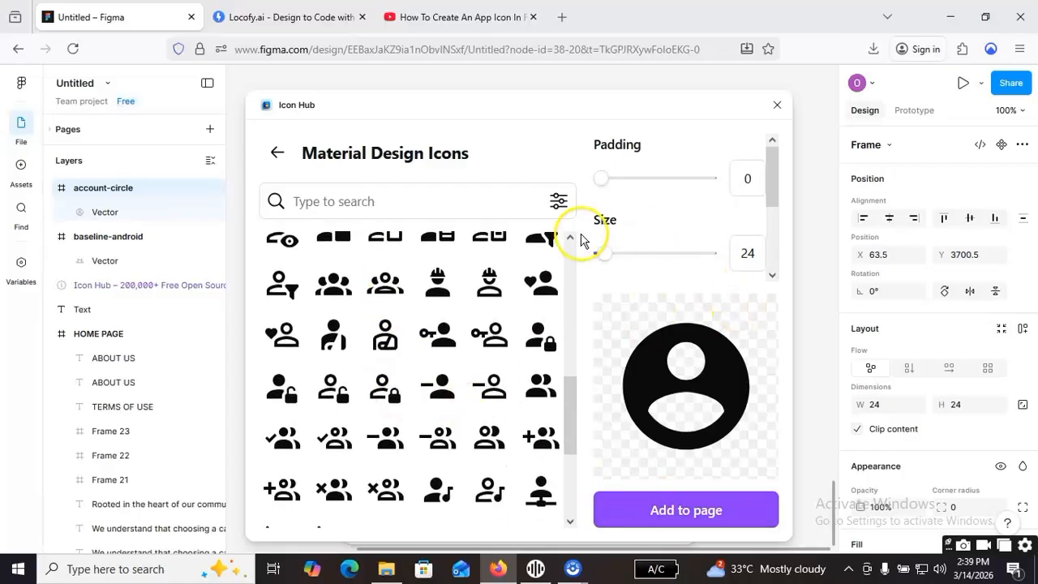
scroll(463, 340, "down", 4)
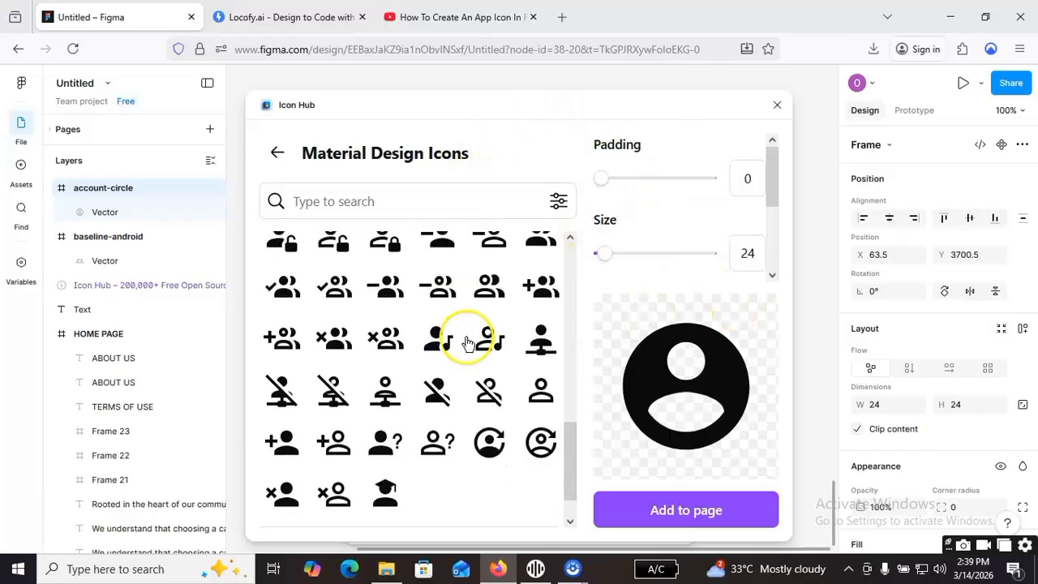
scroll(493, 428, "up", 10)
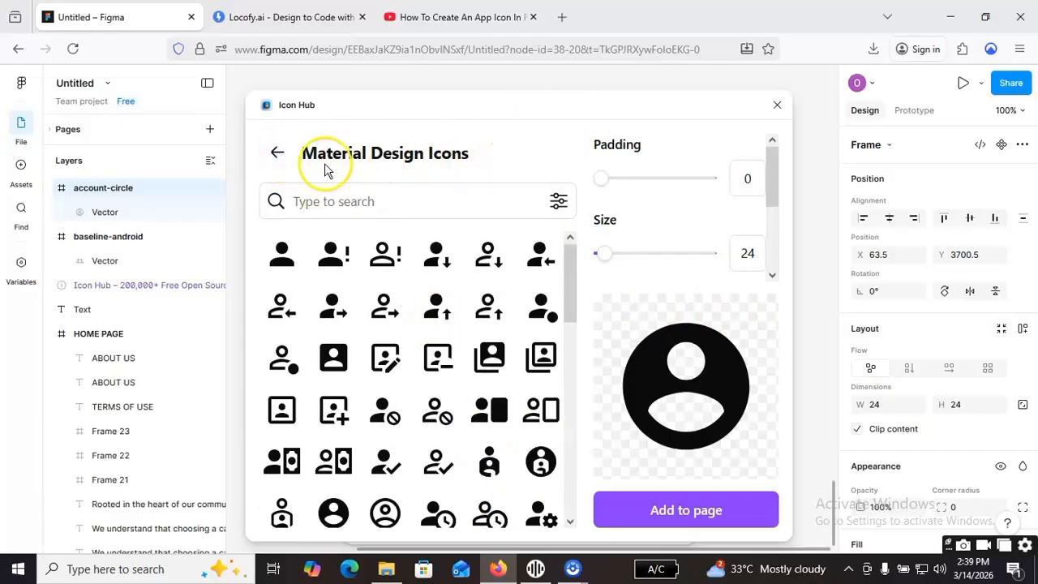
left_click(275, 154)
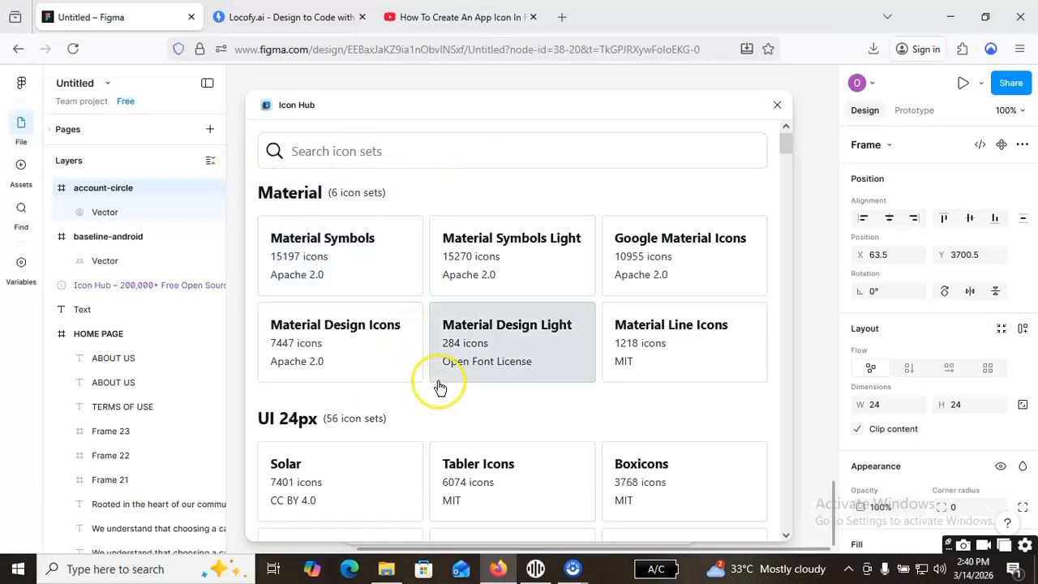
scroll(501, 436, "down", 2)
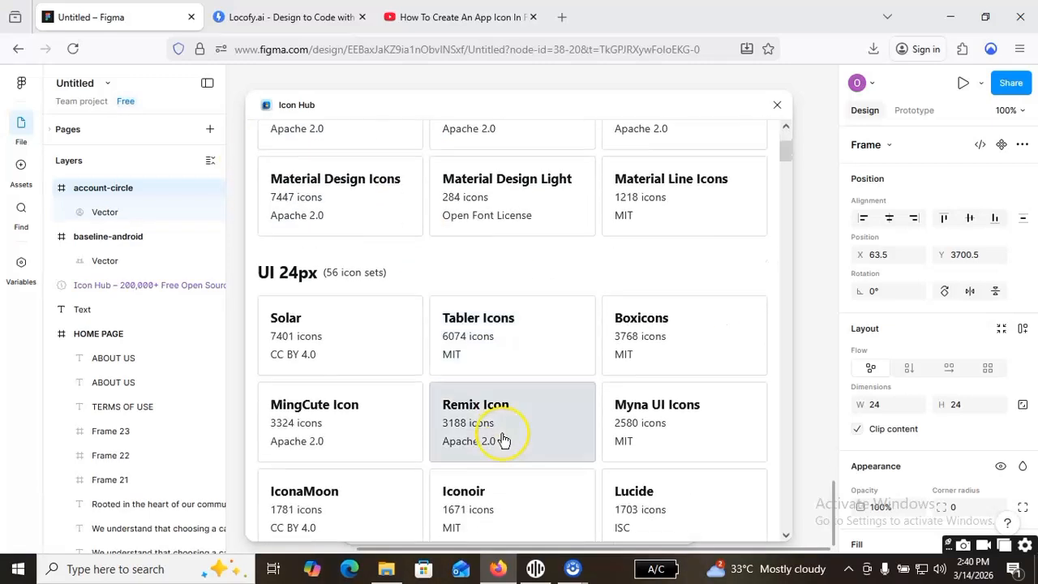
left_click(318, 338)
Step: Add the double-alt-arrow-right-bold icon from the Solar set to the page and close Icon Hub
scroll(477, 365, "down", 3)
scroll(476, 381, "down", 8)
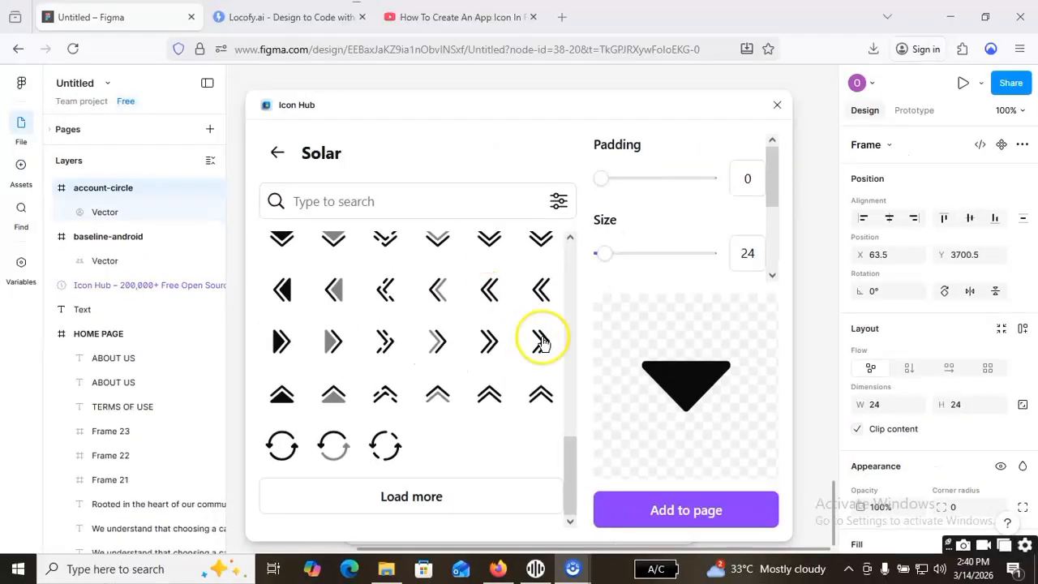
left_click(330, 350)
left_click(278, 342)
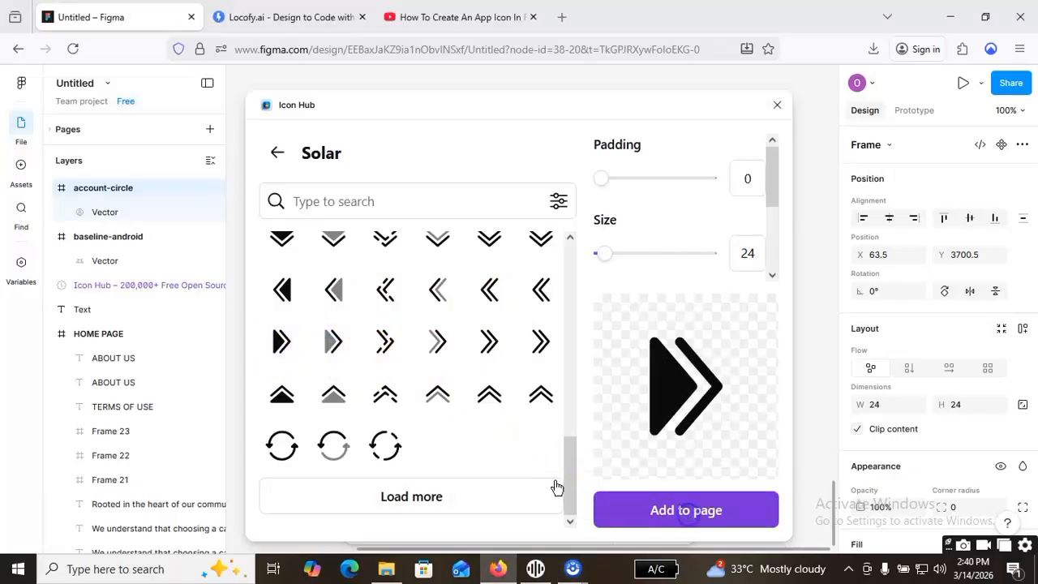
left_click(523, 441)
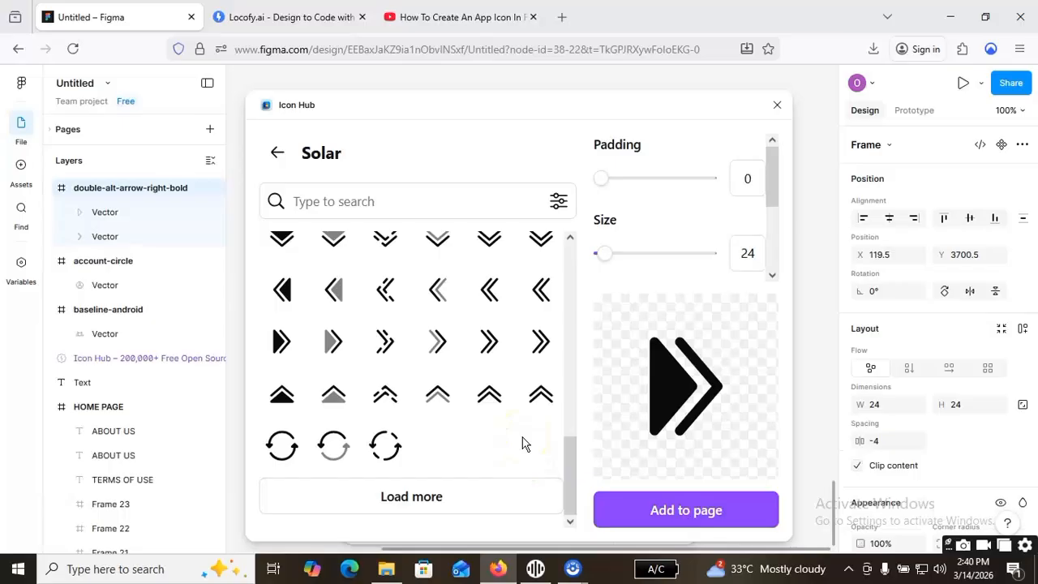
left_click(470, 212)
left_click(681, 138)
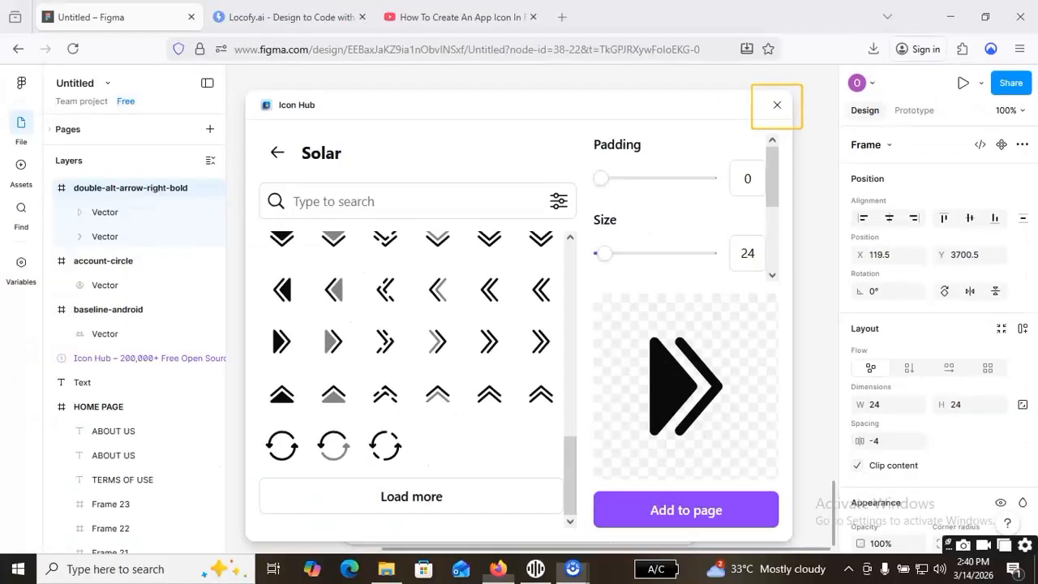
left_click(778, 107)
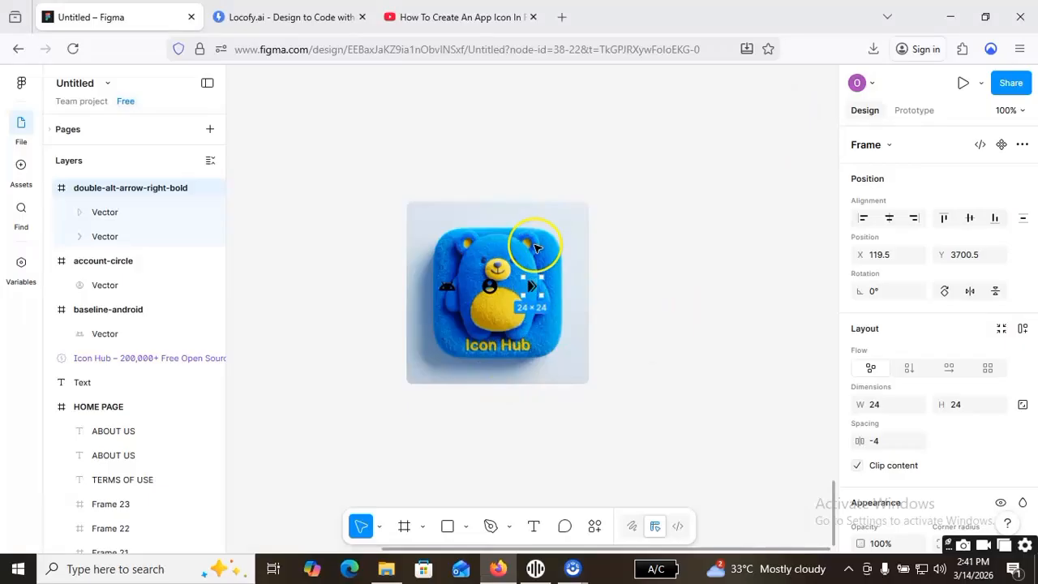
Step: Delete the Icon Hub widget lying behind the three added icons from the canvas
left_click(500, 357)
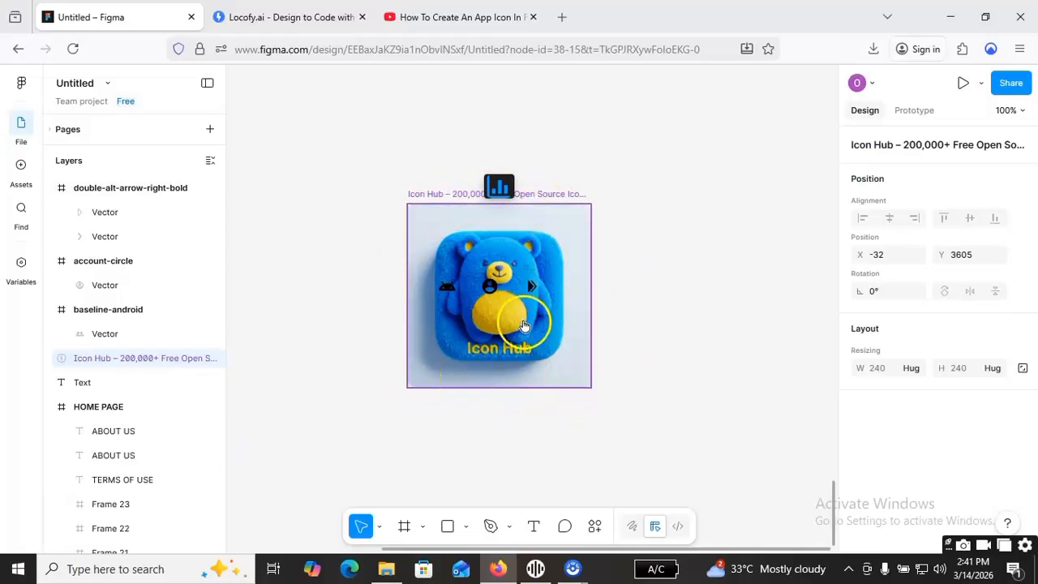
left_click(533, 344)
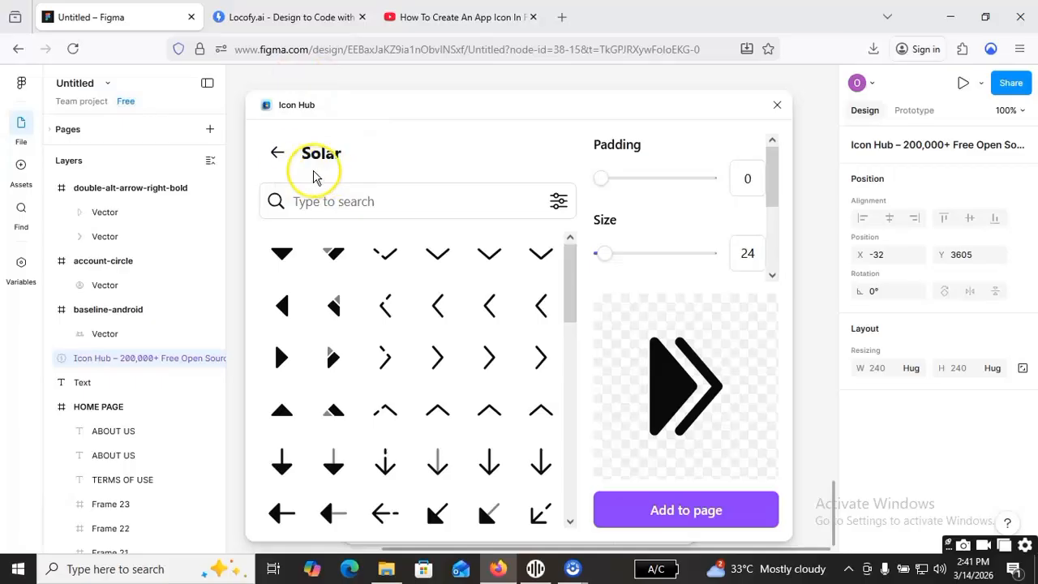
left_click(278, 155)
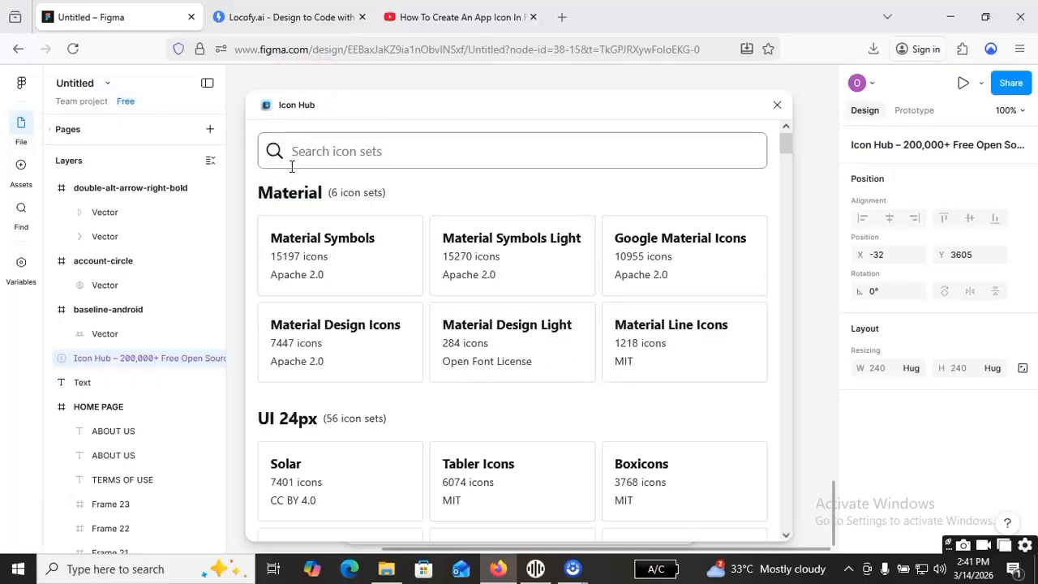
left_click(777, 105)
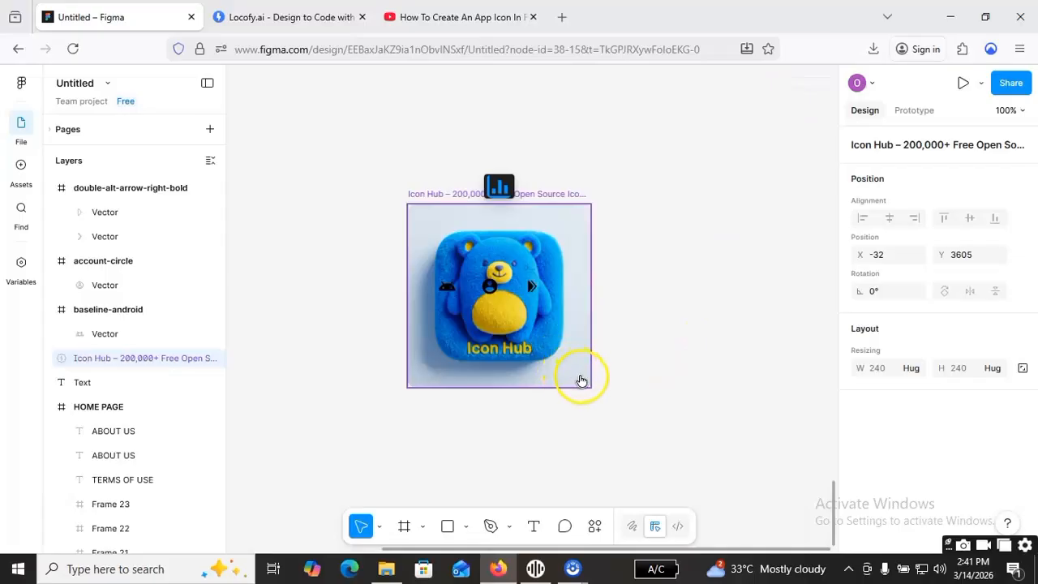
left_click(585, 384)
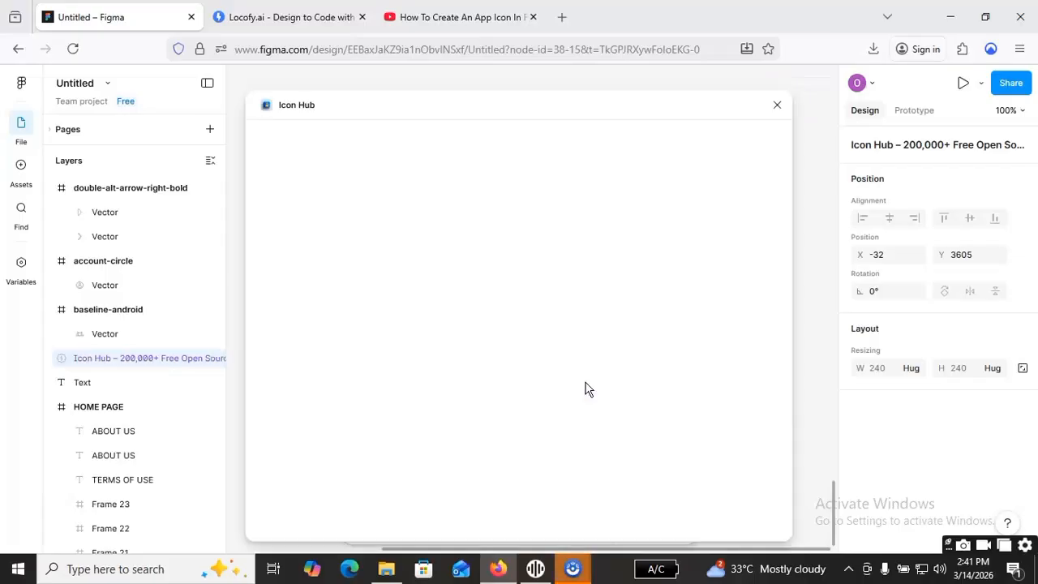
left_click(776, 106)
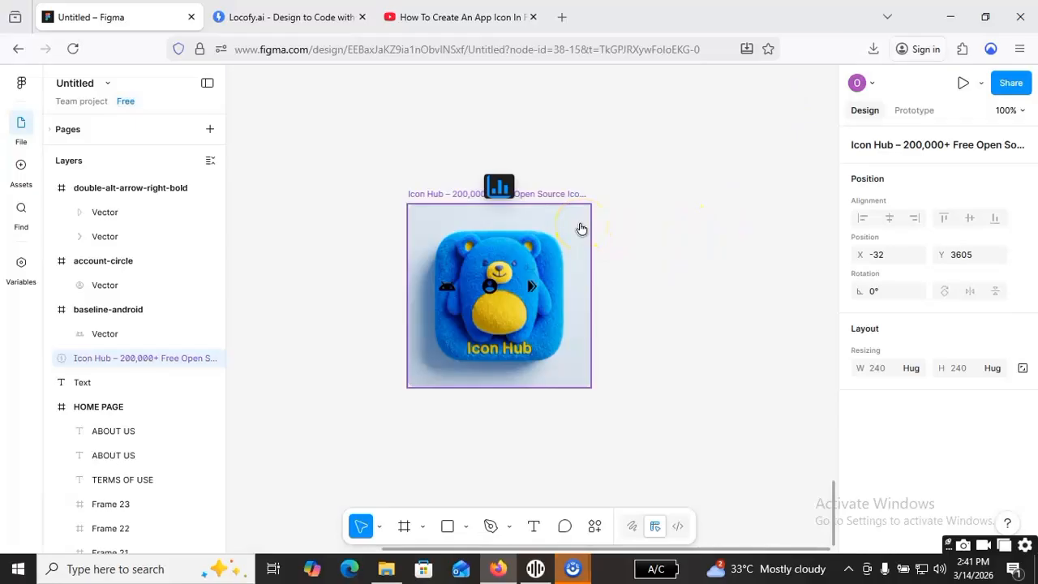
key("Delete")
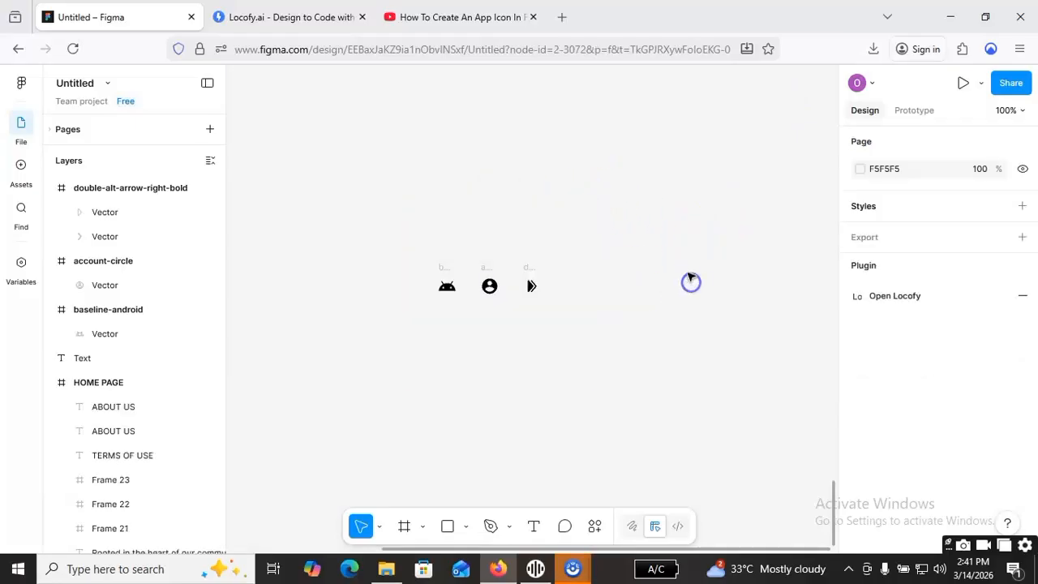
Step: Examine the three added icons on the canvas, picking out the account-circle vector
left_click_drag(620, 202, 484, 295)
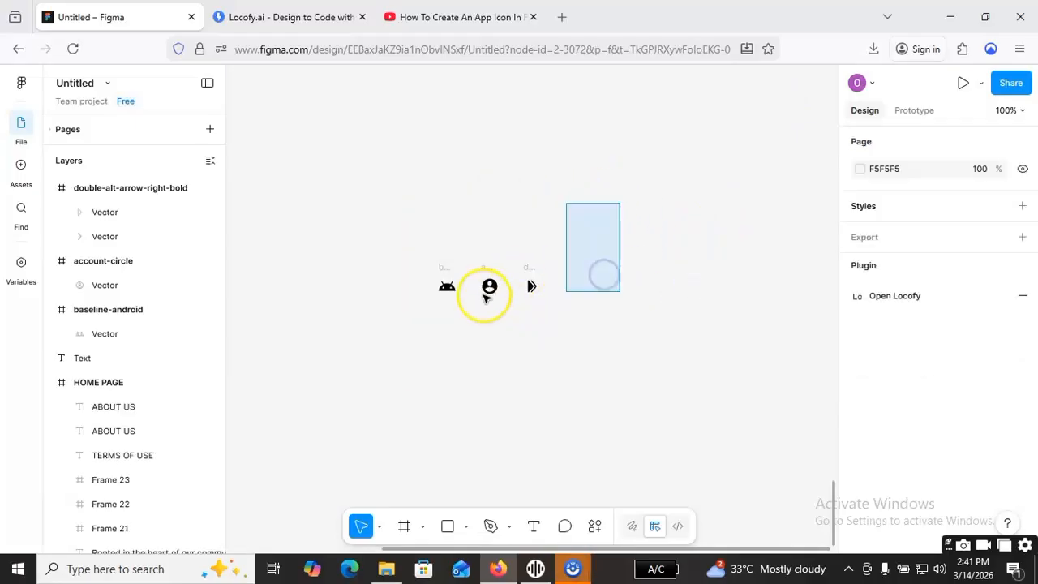
left_click(546, 318)
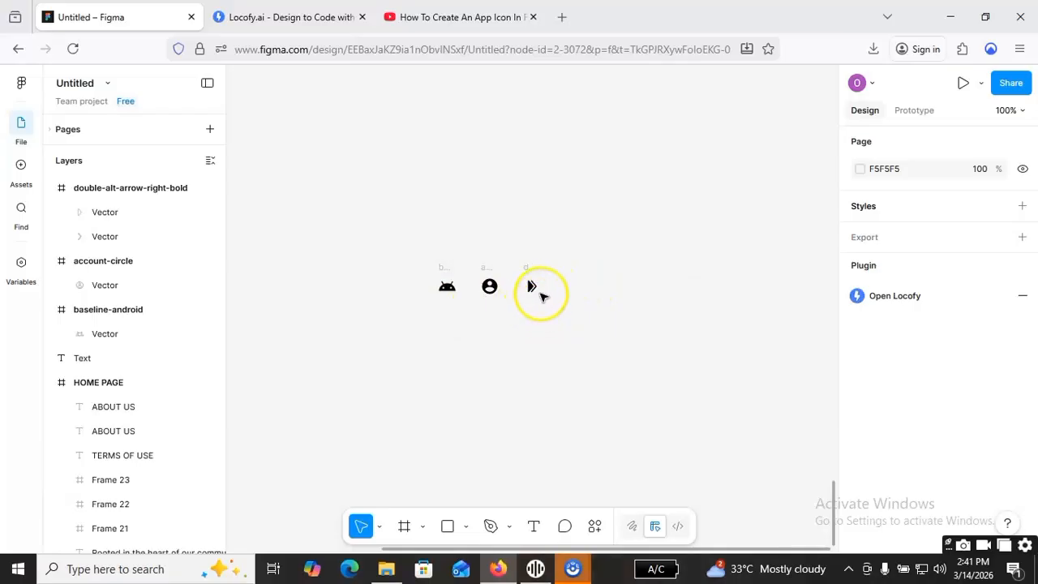
left_click(489, 285)
left_click(508, 330)
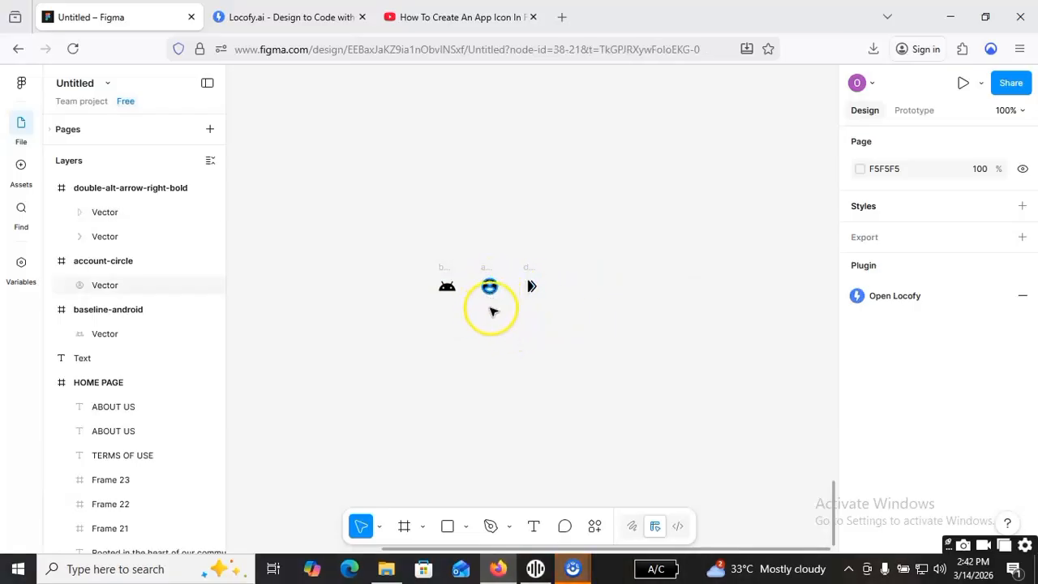
left_click(499, 349)
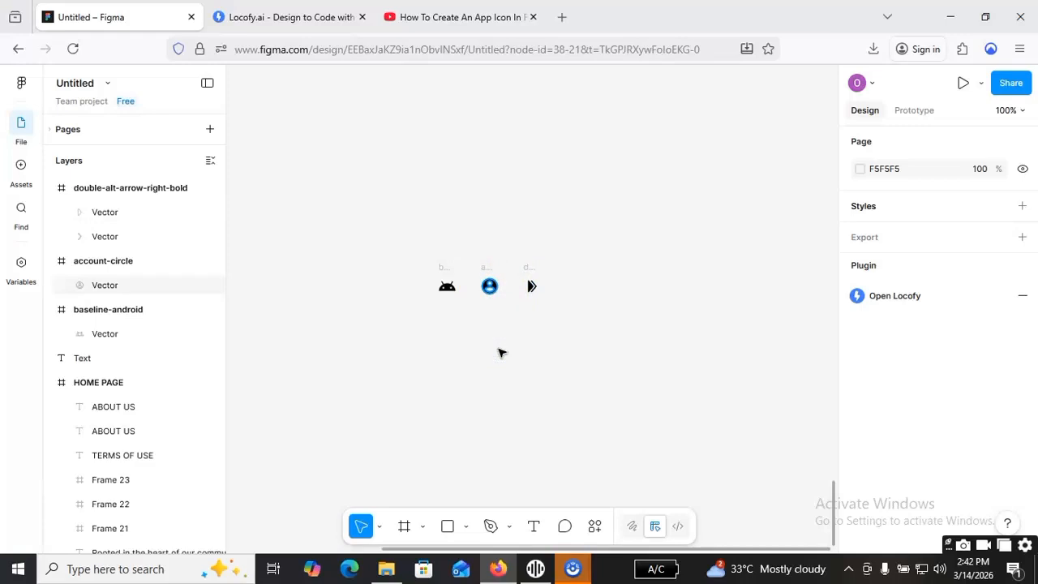
Step: Examine the bounds and layers of the account-circle and baseline-android icons on the canvas
left_click(404, 254)
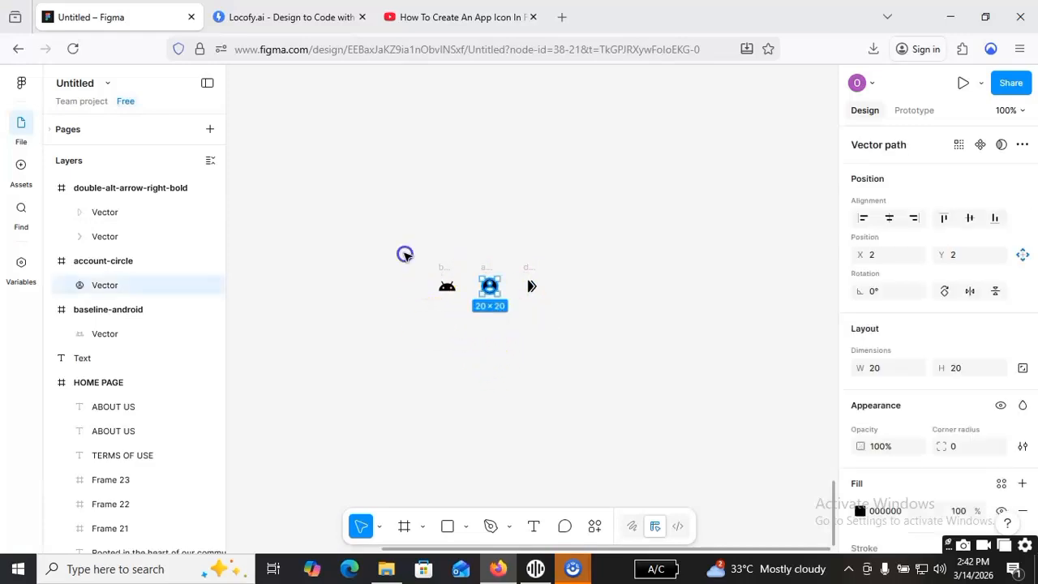
left_click(467, 332)
left_click(392, 222)
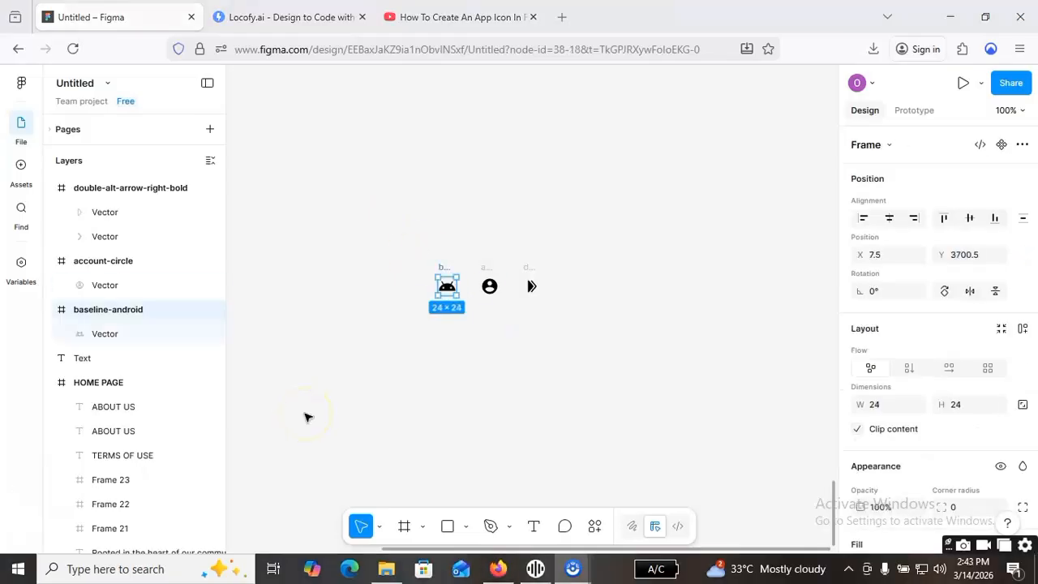
left_click(559, 338)
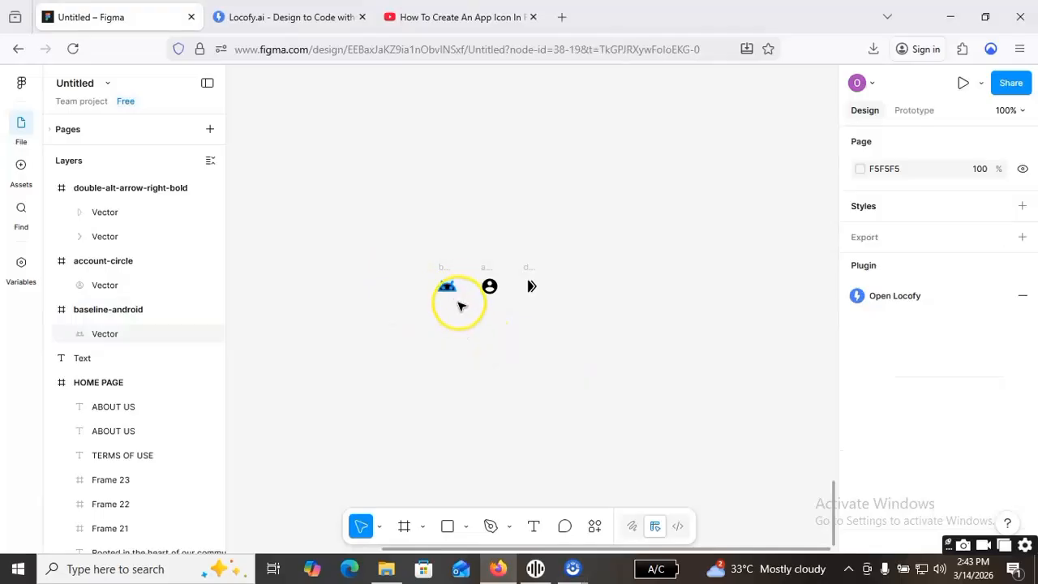
double_click(458, 300)
left_click(392, 261)
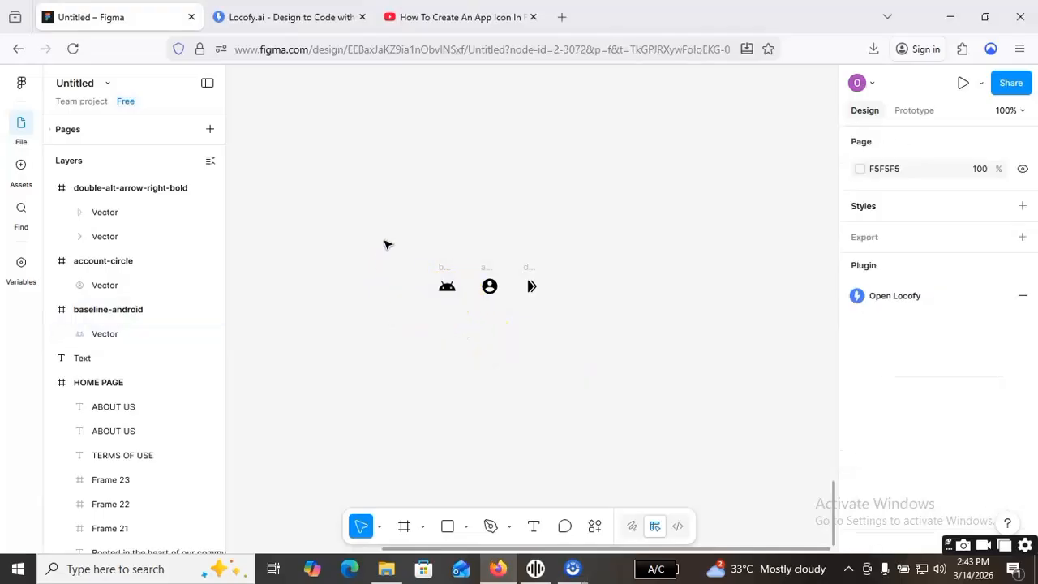
Step: Enlarge the baseline-android frame to about 375 × 229, extending it away from the other two icons
left_click_drag(381, 231, 474, 354)
left_click(444, 303)
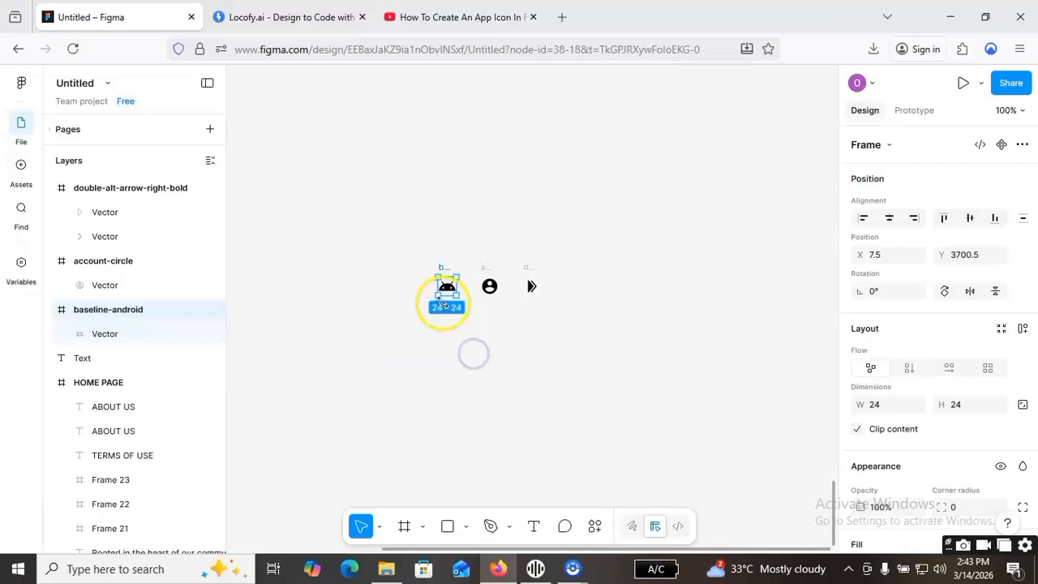
left_click_drag(431, 312, 232, 450)
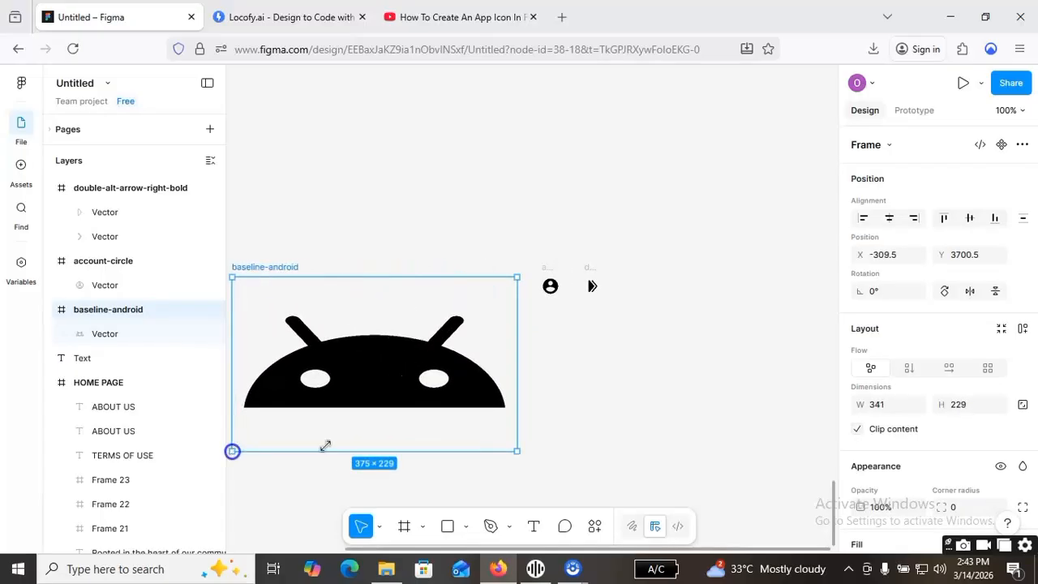
Step: Try moving the android vector around inside its enlarged frame and undo the last move
left_click(570, 407)
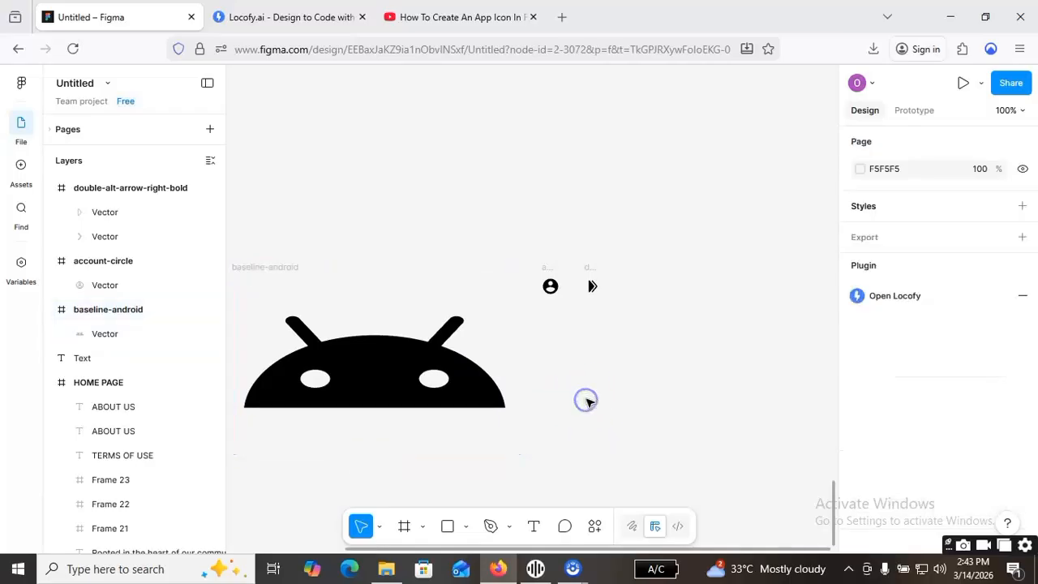
left_click(397, 391)
left_click(315, 331)
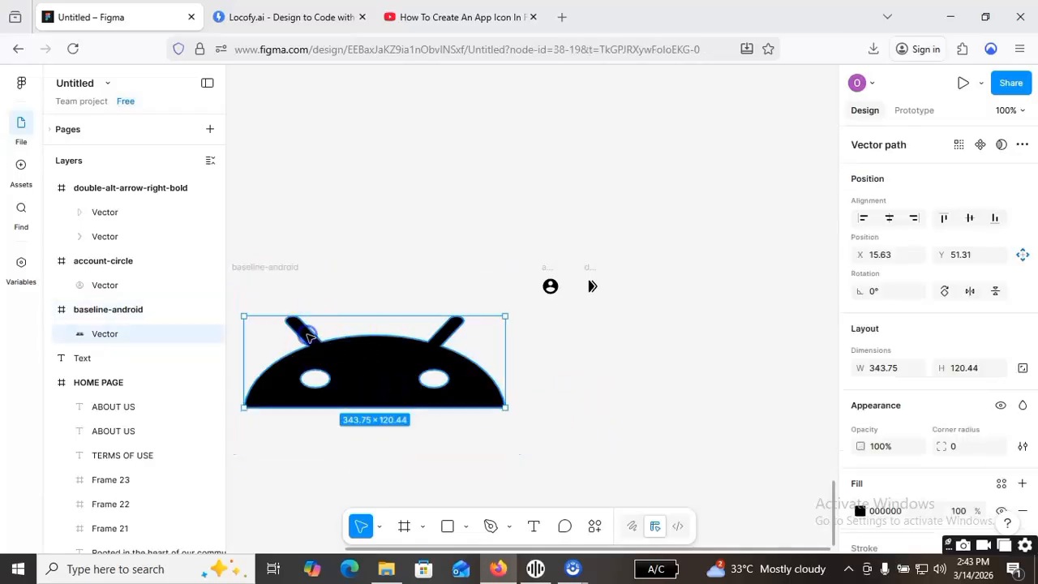
left_click_drag(355, 367, 349, 313)
key("ctrl+z")
left_click(336, 284)
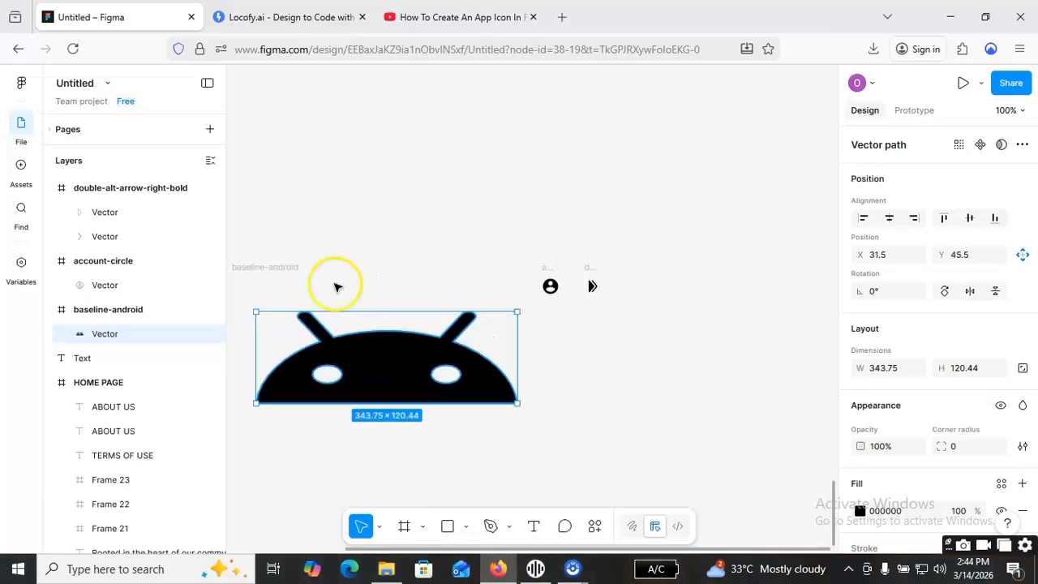
Step: Reposition the android vector inside the baseline-android frame at about X 10.5, Y 47.5
left_click_drag(413, 398, 469, 405)
left_click(579, 427)
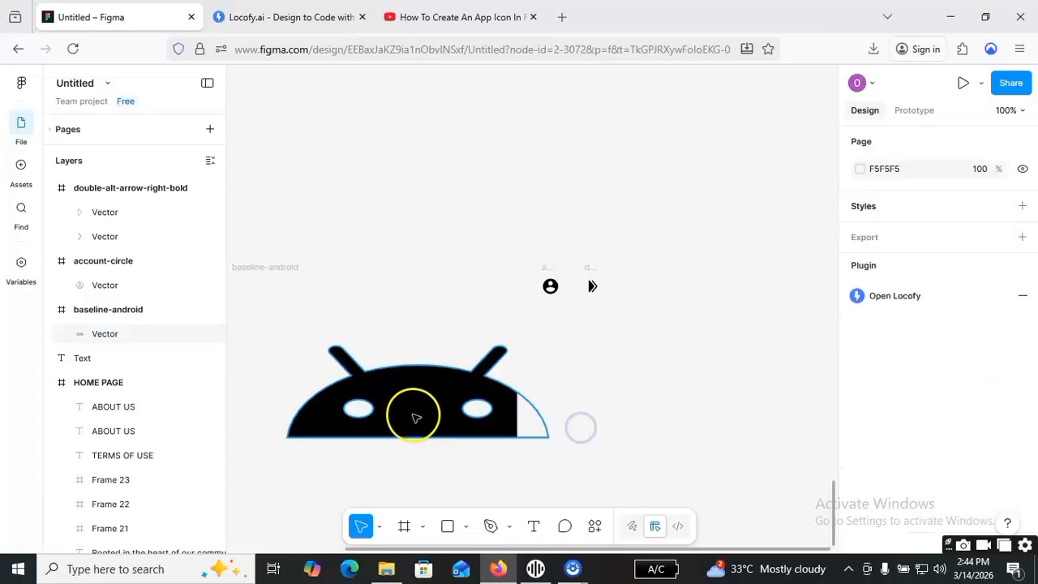
left_click(362, 370)
left_click_drag(360, 367, 360, 366)
left_click(560, 438)
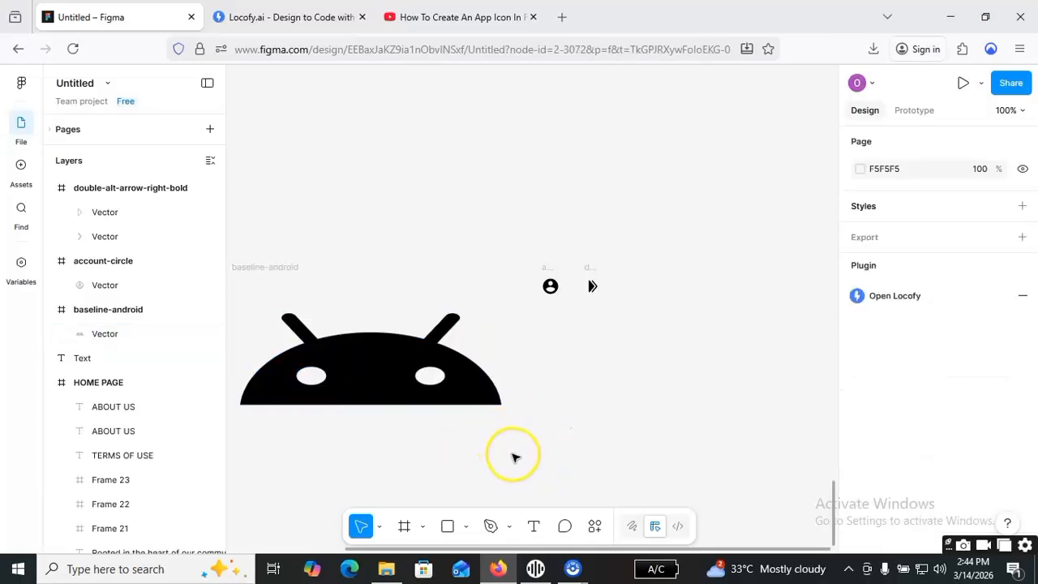
Step: Turn the android vector inside the baseline-android frame into a group
left_click_drag(530, 470, 430, 285)
right_click(587, 370)
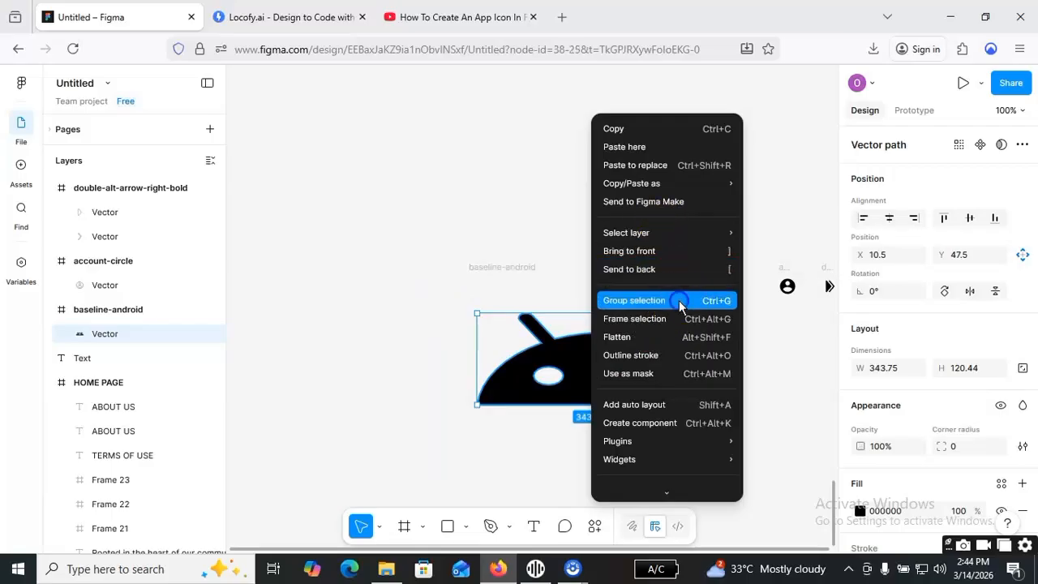
left_click(679, 300)
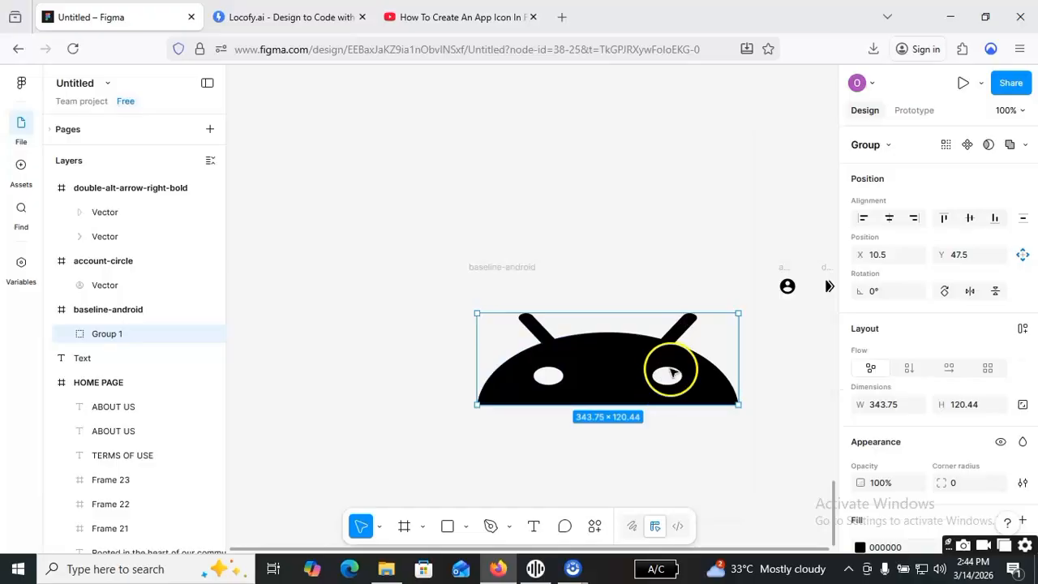
Step: Shrink the android group to about 227 × 111 and move it out of its frame to about X -511, Y 3740
left_click_drag(740, 316, 649, 350)
left_click_drag(558, 351, 567, 319)
left_click_drag(572, 386, 417, 371)
left_click(428, 366)
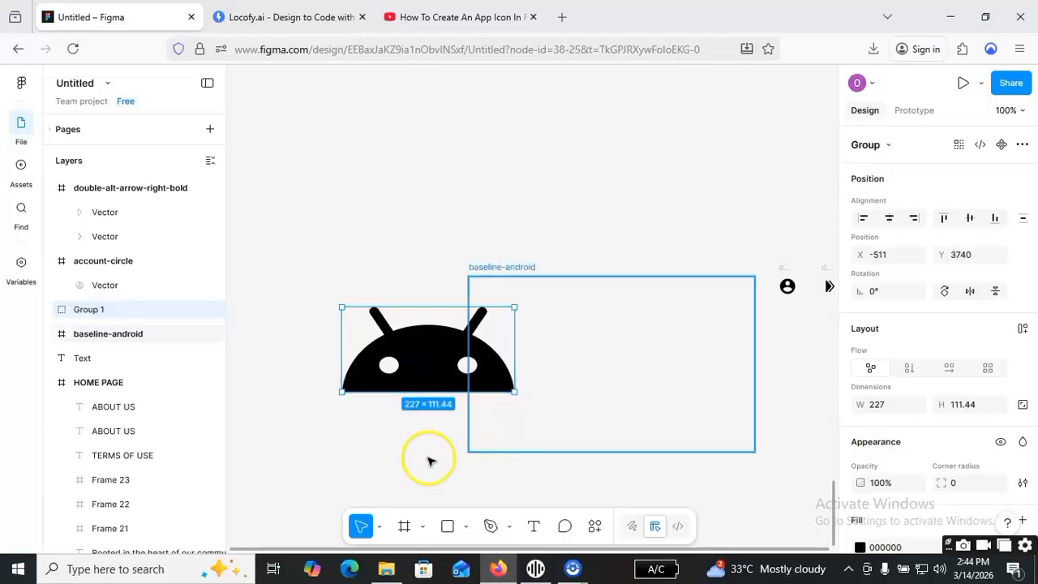
Step: Change the android group's fill to dark green 08551C
scroll(942, 382, "down", 3)
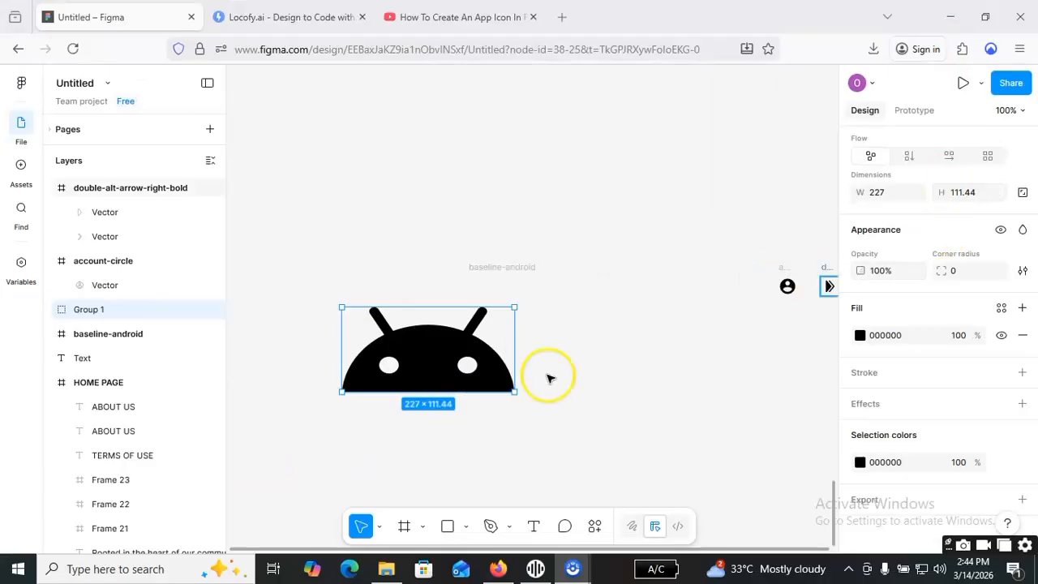
left_click(863, 334)
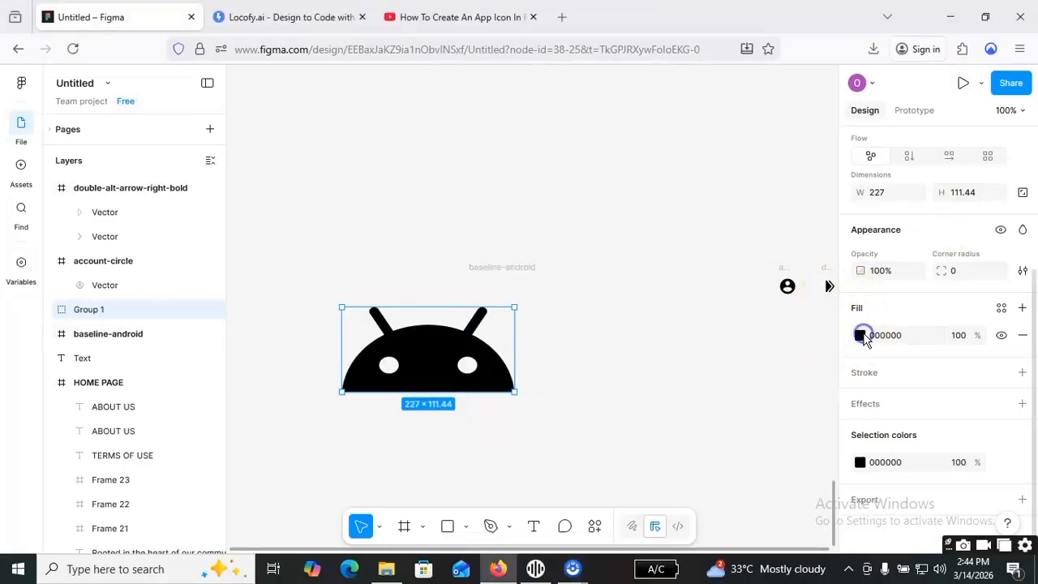
left_click(747, 395)
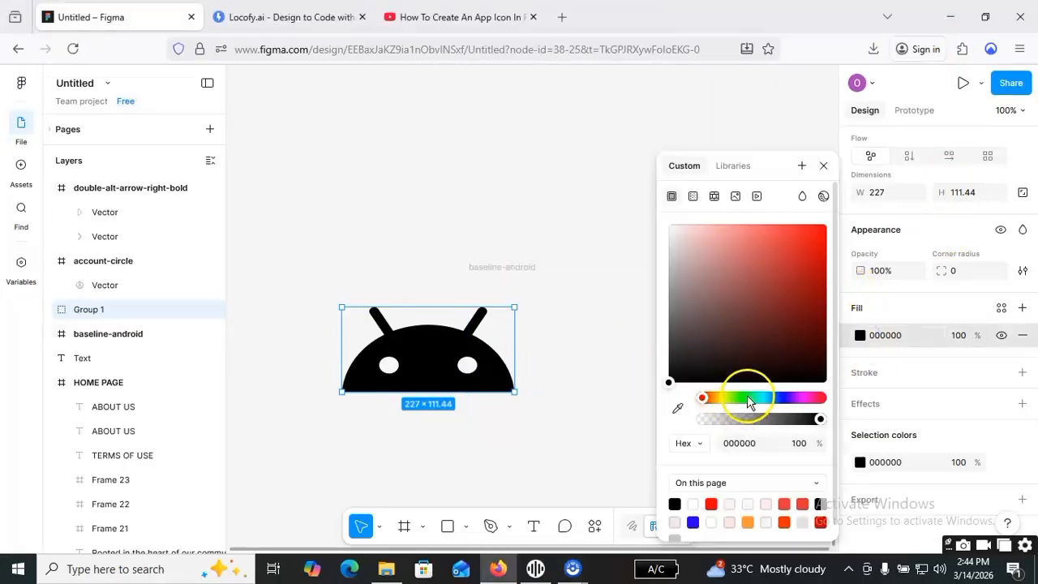
left_click(772, 312)
left_click(799, 296)
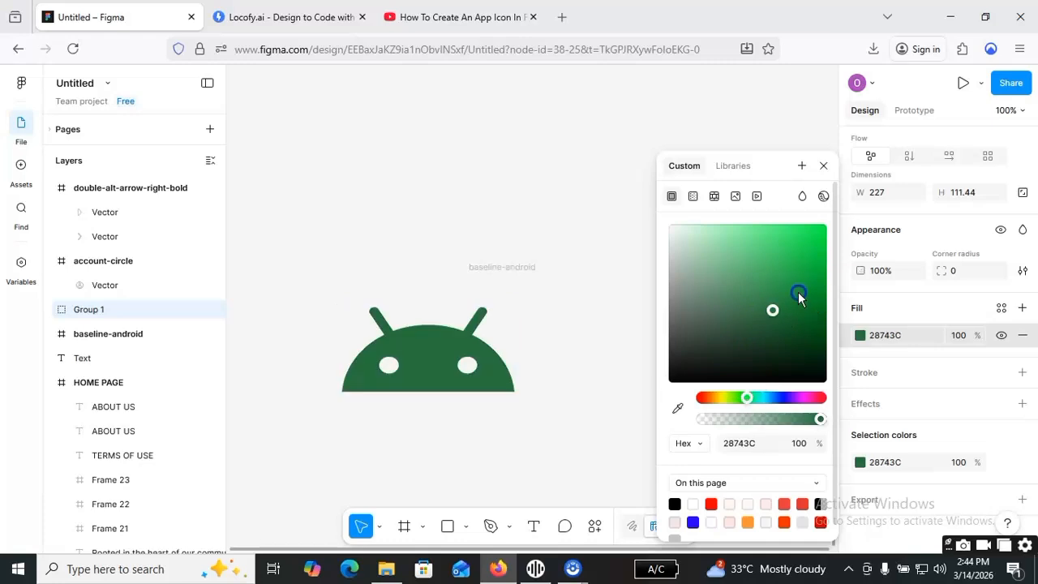
left_click(812, 336)
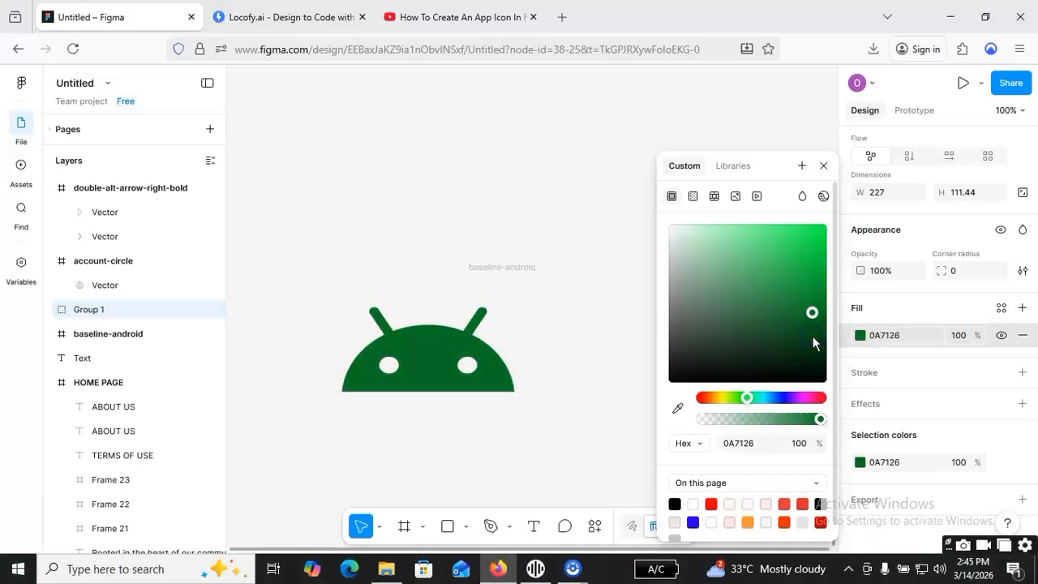
Step: Move the empty baseline-android frame away from the green android and delete it
left_click(584, 346)
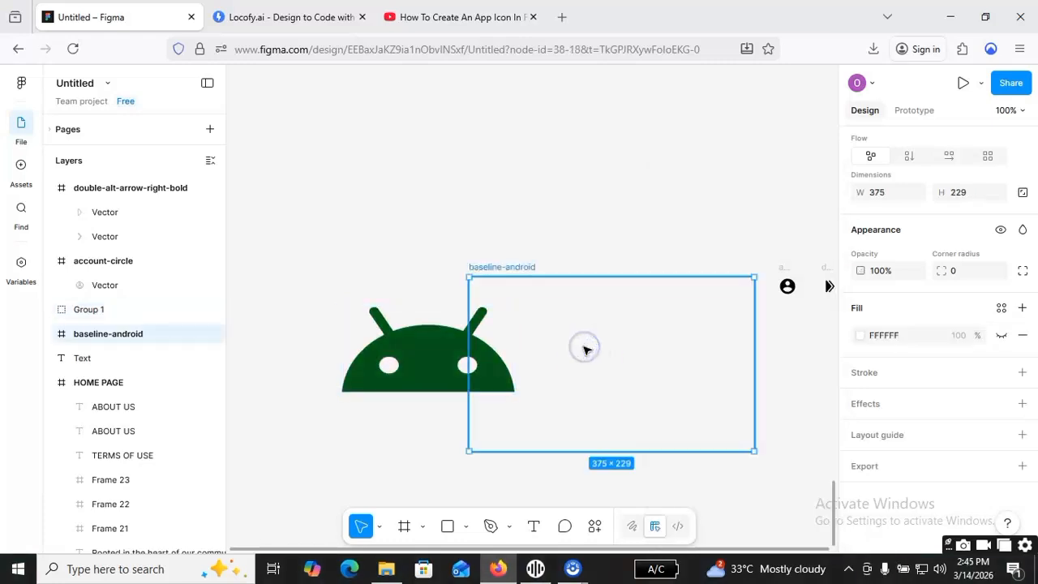
left_click_drag(621, 376, 565, 294)
left_click_drag(636, 268, 648, 239)
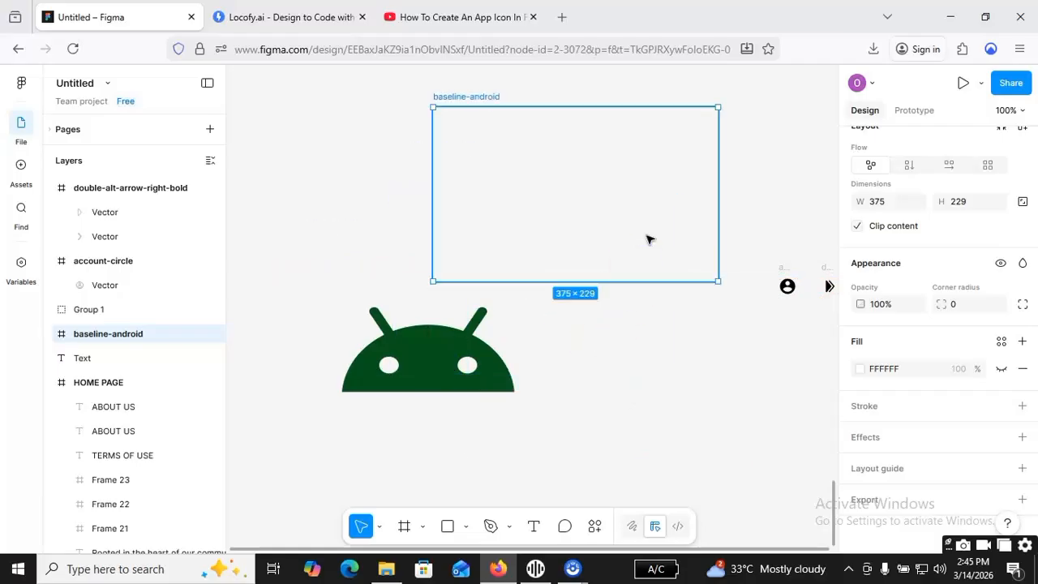
key("Delete")
Step: Enlarge the account-circle frame to about 146 × 117 and group it
left_click_drag(732, 230, 764, 305)
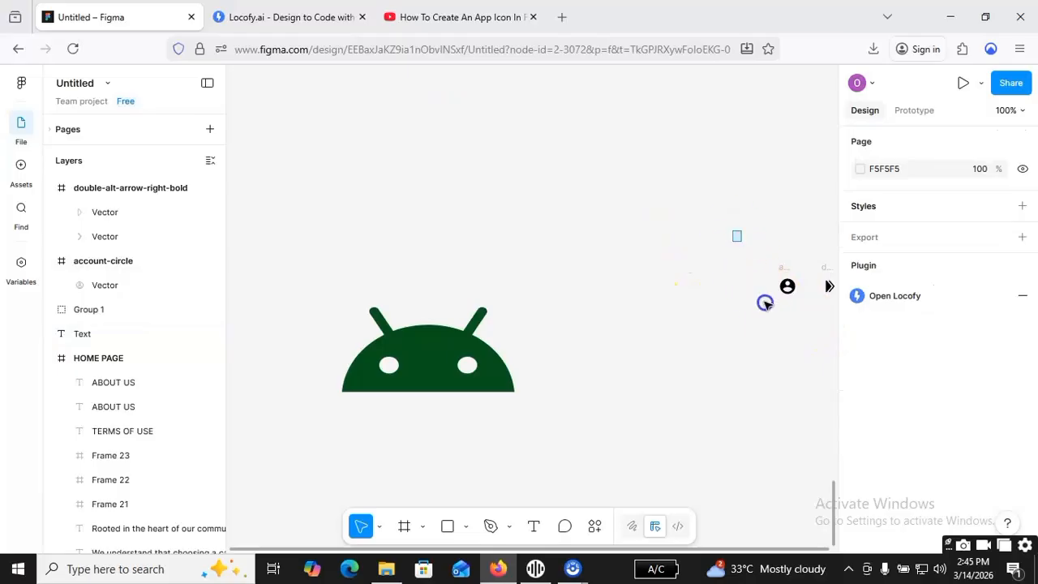
left_click_drag(808, 349, 686, 366)
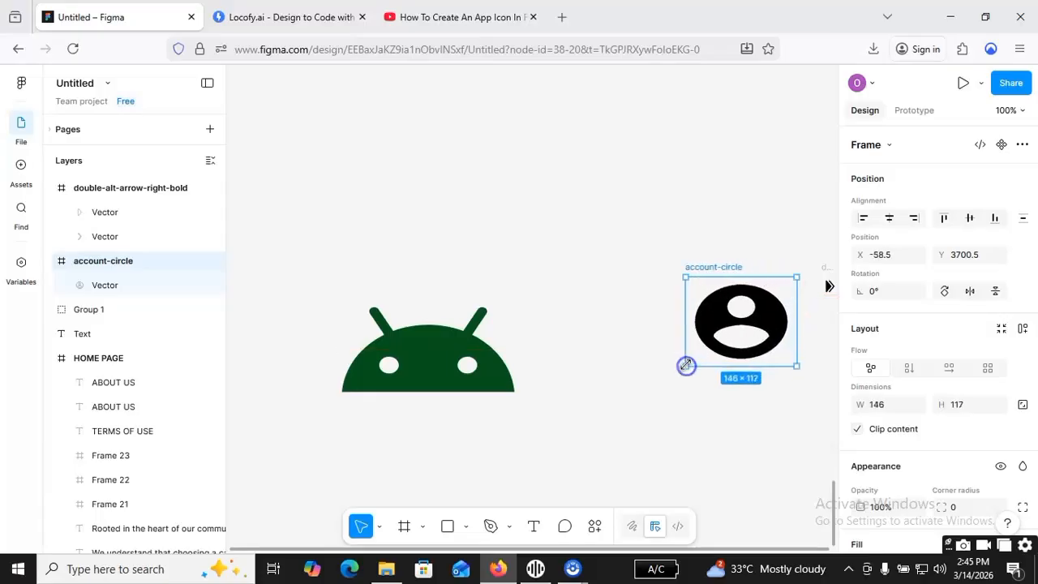
right_click(715, 309)
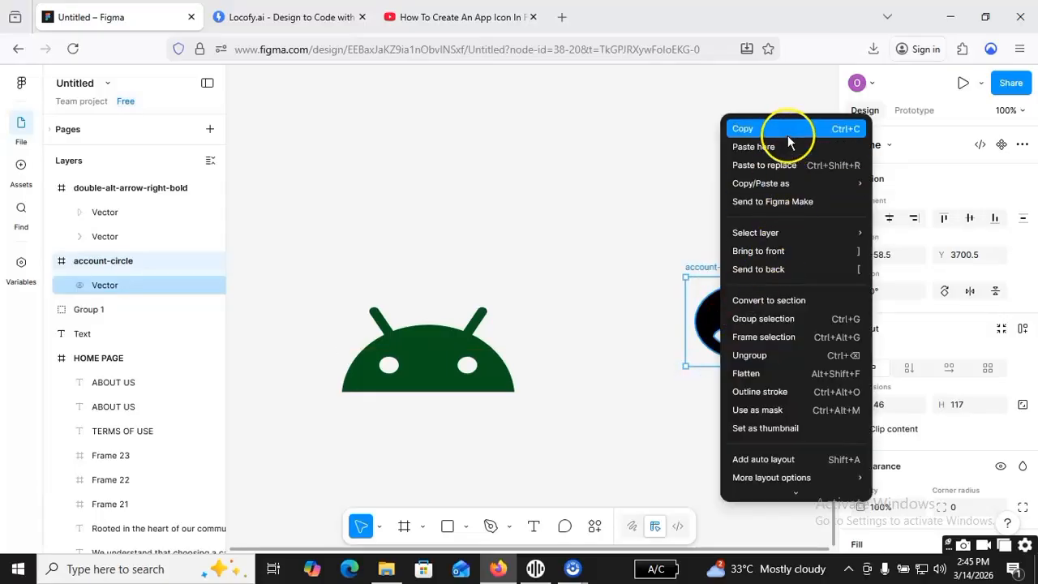
left_click(813, 318)
Step: Move the account-circle group closer to the android and recolor its black shape to red FB0D0D
left_click_drag(753, 308, 667, 303)
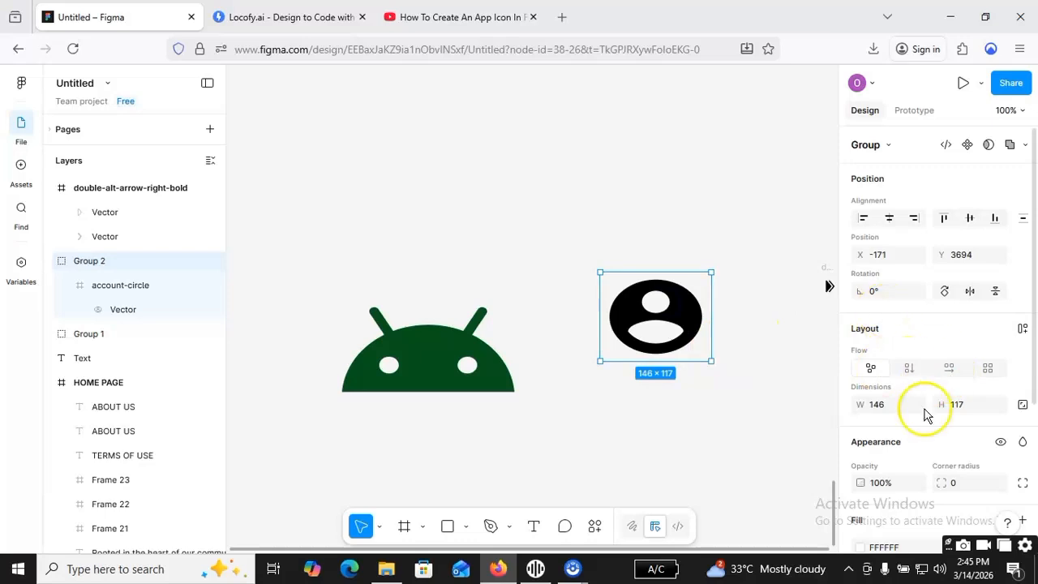
scroll(924, 413, "down", 3)
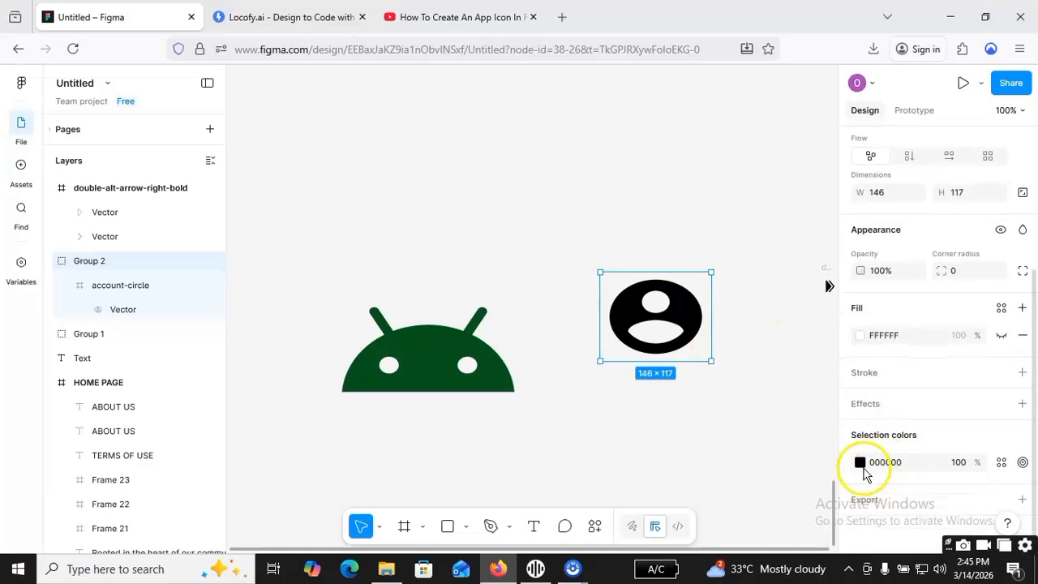
left_click(861, 462)
left_click_drag(776, 349, 818, 227)
left_click(579, 214)
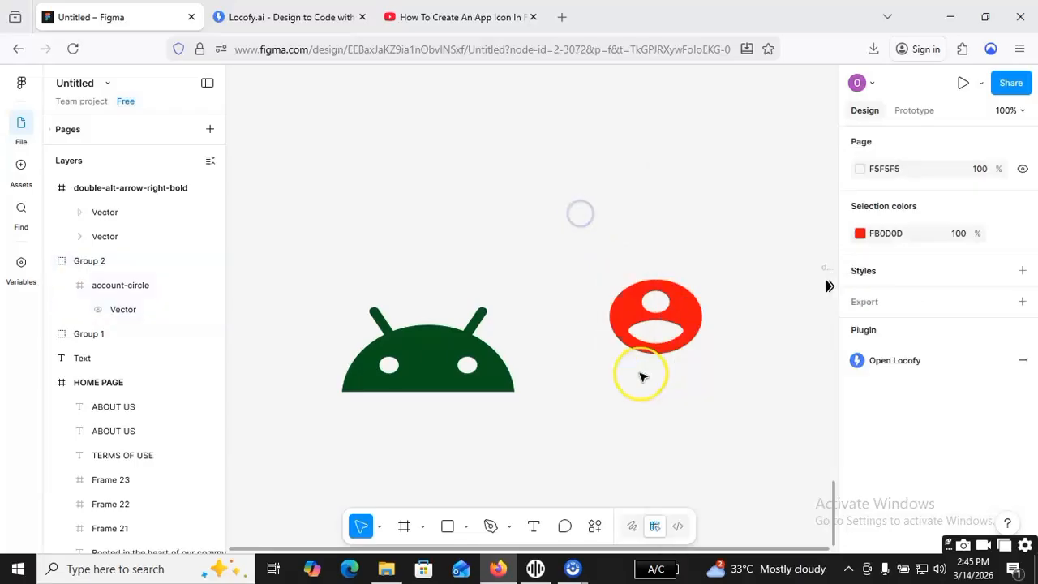
Step: Move the red account-circle group to about X -274, Y 3596 and shrink it to about 97 × 79
left_click(576, 243)
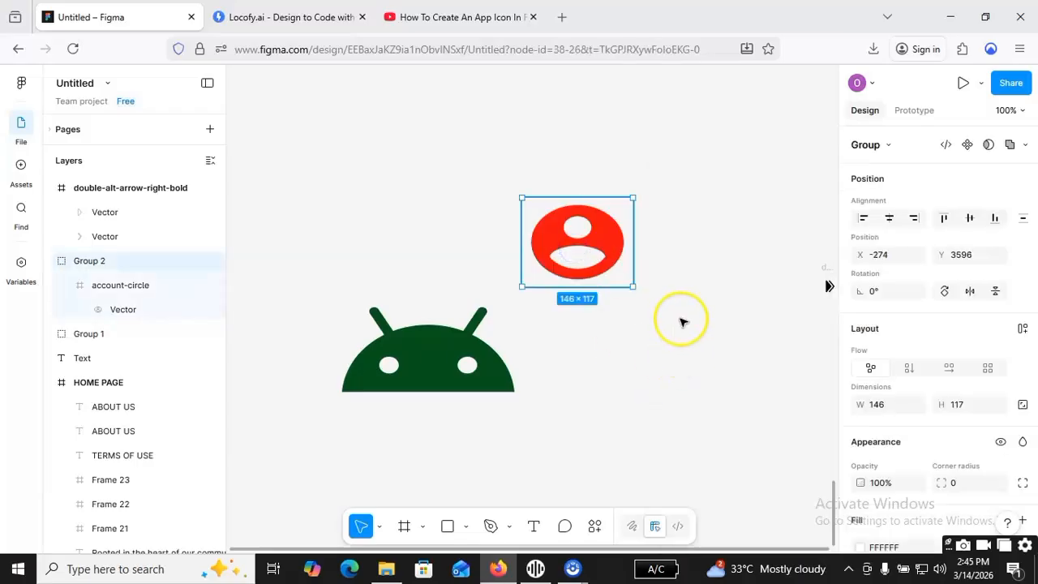
left_click_drag(633, 288, 595, 225)
left_click(646, 292)
Step: Move the green android group directly beside the red account-circle icon, at about X -492, Y 3570
left_click(462, 349)
left_click_drag(443, 268, 454, 233)
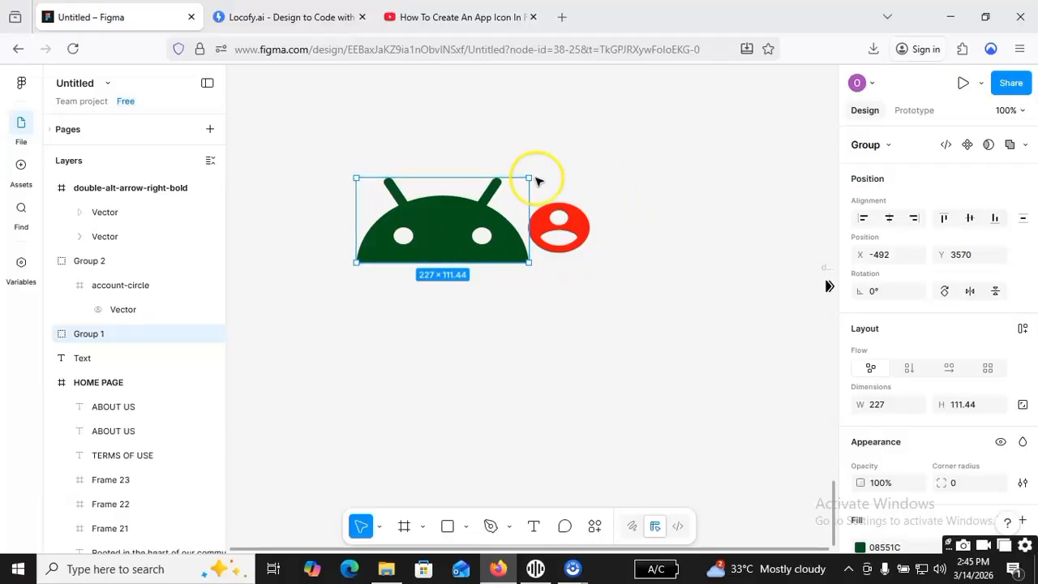
left_click(580, 281)
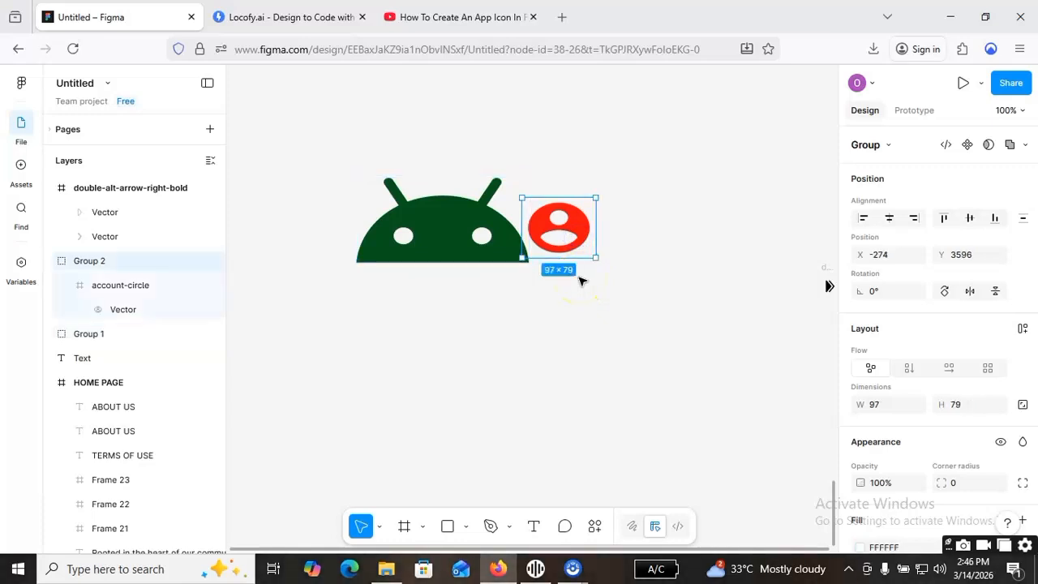
Step: Narrow the green android group to about 200 wide, keeping the edge beside the red icon in place
left_click(444, 218)
left_click(523, 256)
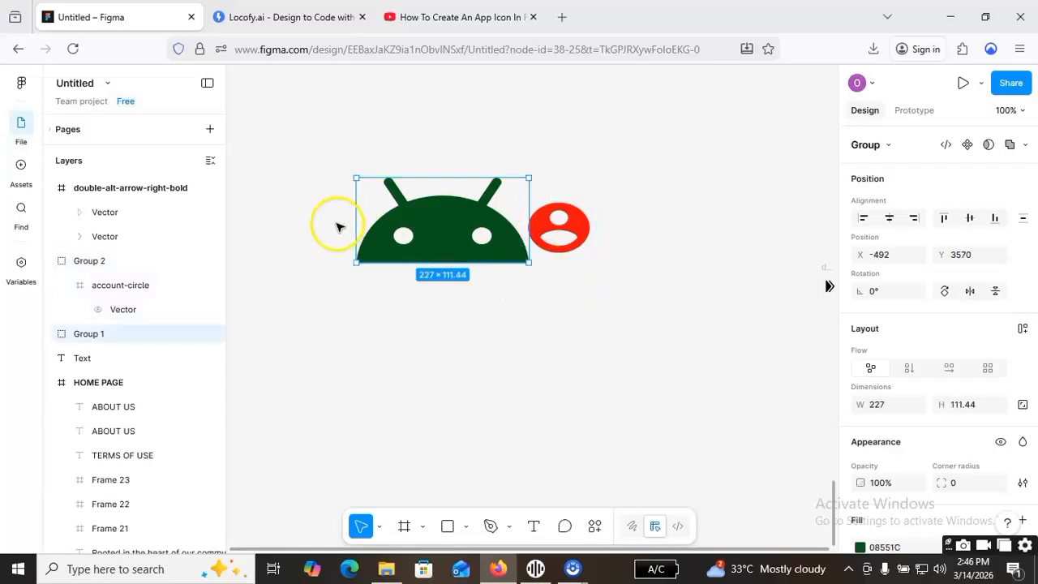
left_click_drag(369, 225, 377, 227)
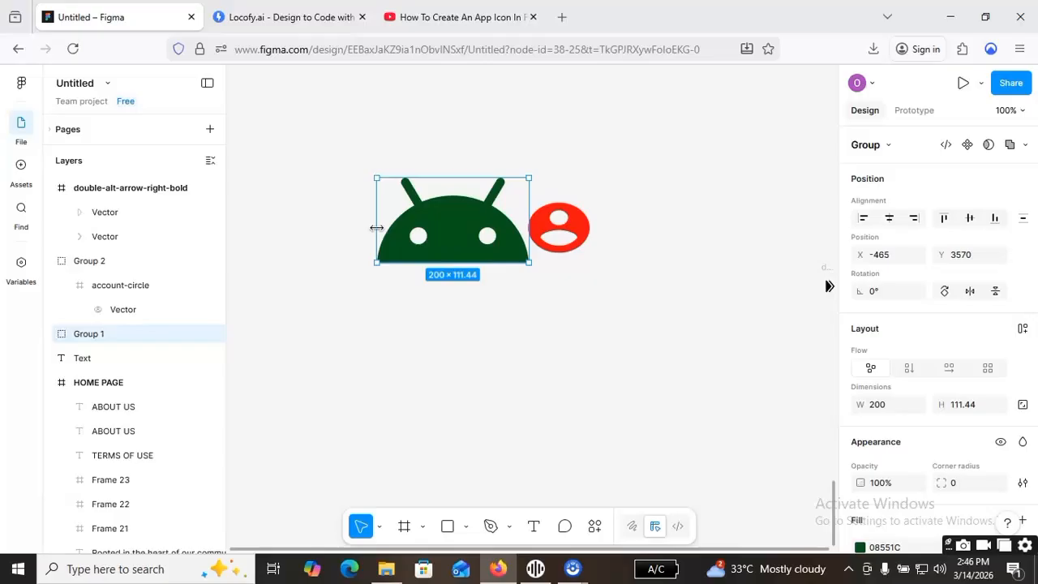
Step: Narrow the red account-circle group to about 91 wide and deselect it
left_click(571, 234)
left_click_drag(598, 235, 591, 234)
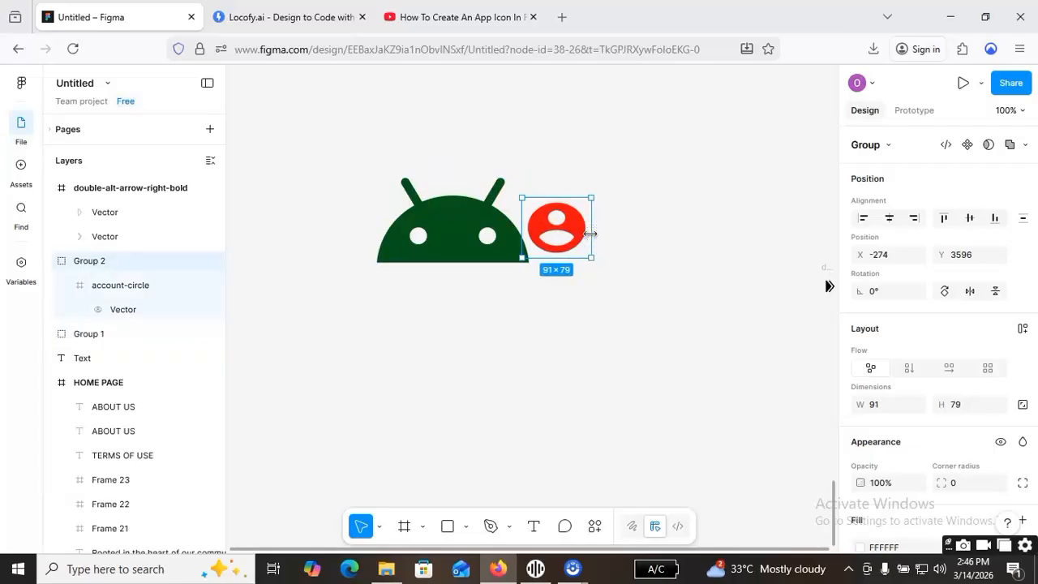
left_click(683, 327)
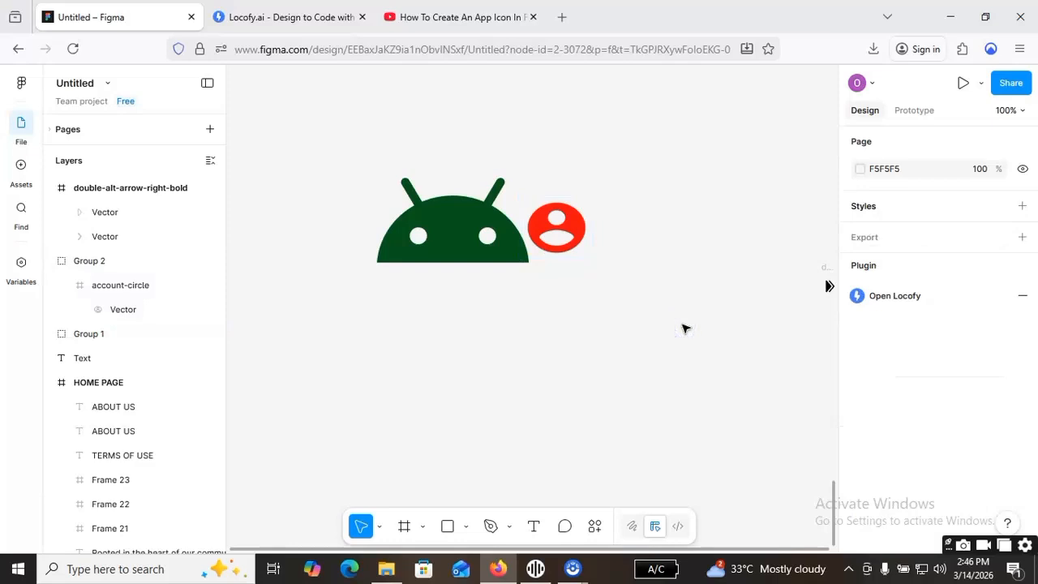